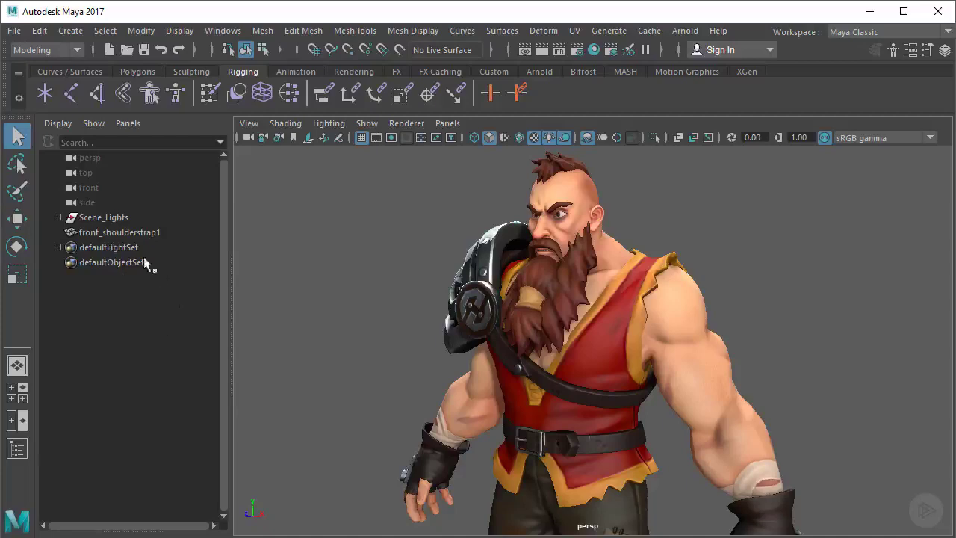
Step: Rename the front_shoulderstrap1 mesh as DwarfHero_Model and select it
{"action": "double_click", "coordinate": [114, 232]}
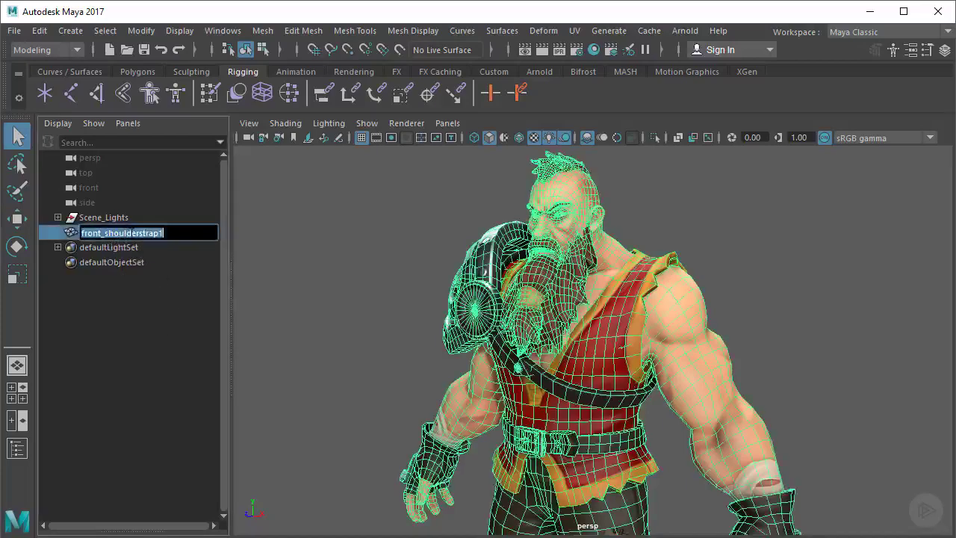
{"action": "type", "text": "Dwarf"}
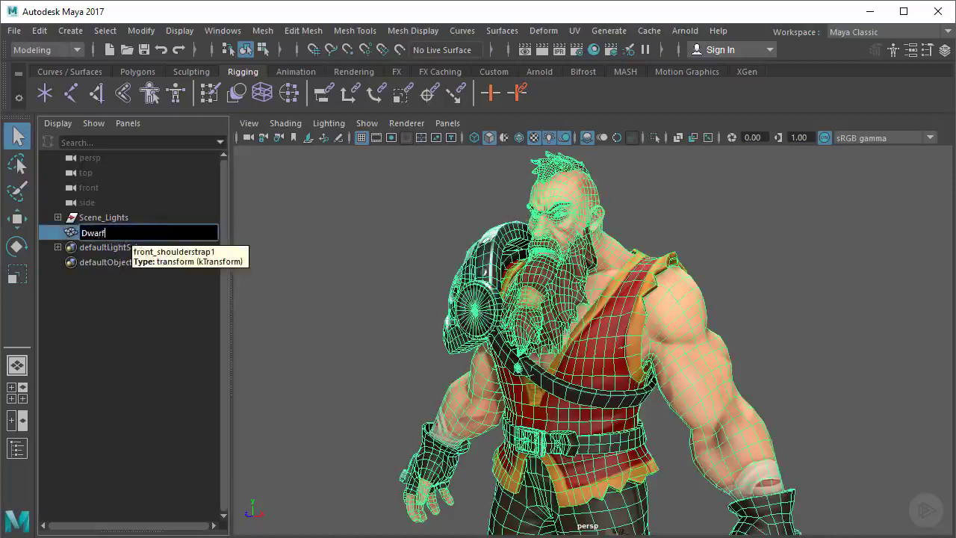
{"action": "type", "text": "Hero_Model"}
{"action": "key", "text": "Return"}
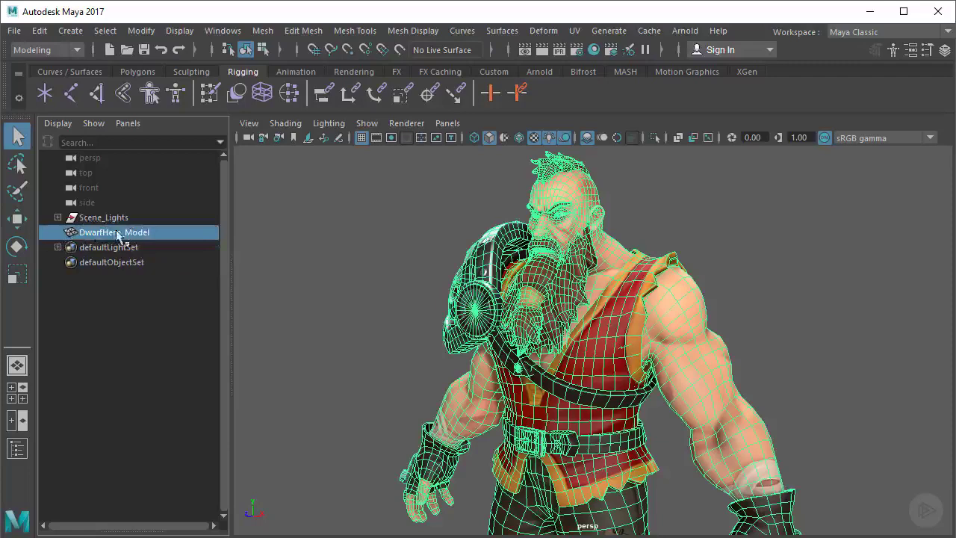
{"action": "left_click", "coordinate": [133, 246]}
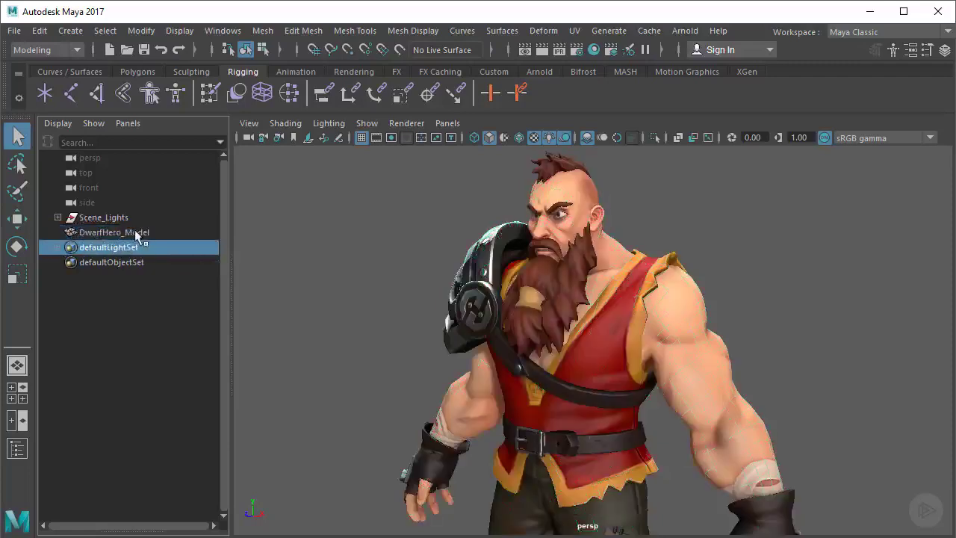
{"action": "left_click", "coordinate": [127, 234]}
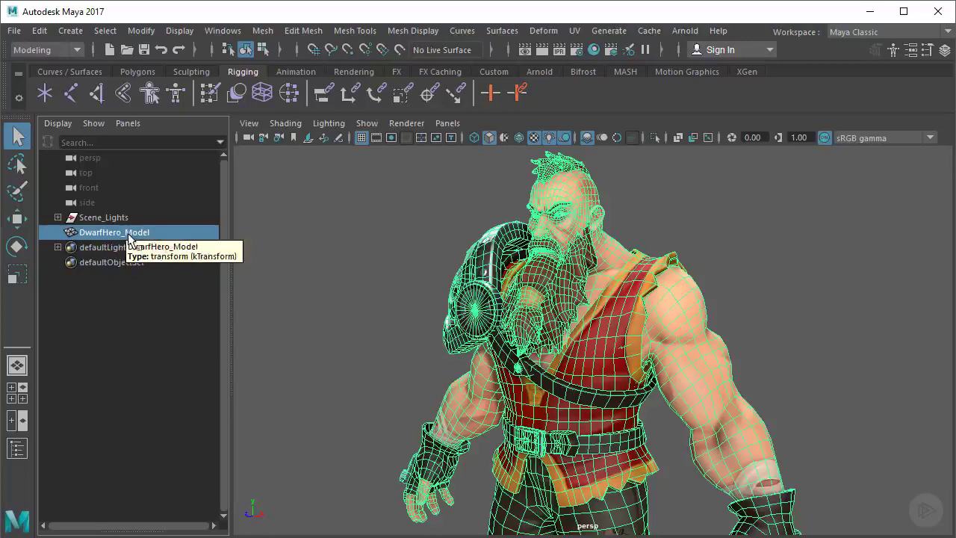
{"action": "left_click", "coordinate": [130, 220]}
{"action": "left_click", "coordinate": [133, 232]}
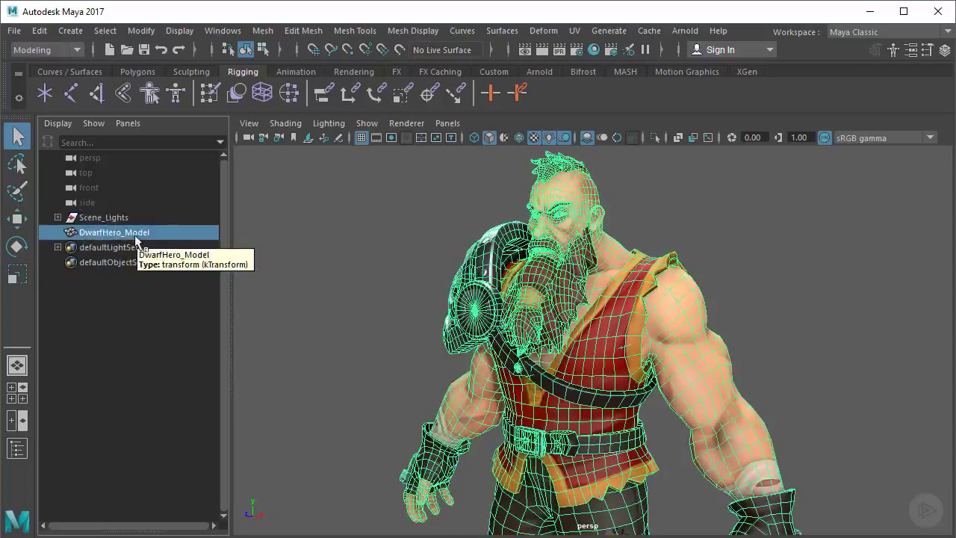
{"action": "left_click", "coordinate": [134, 242]}
{"action": "left_click", "coordinate": [129, 230]}
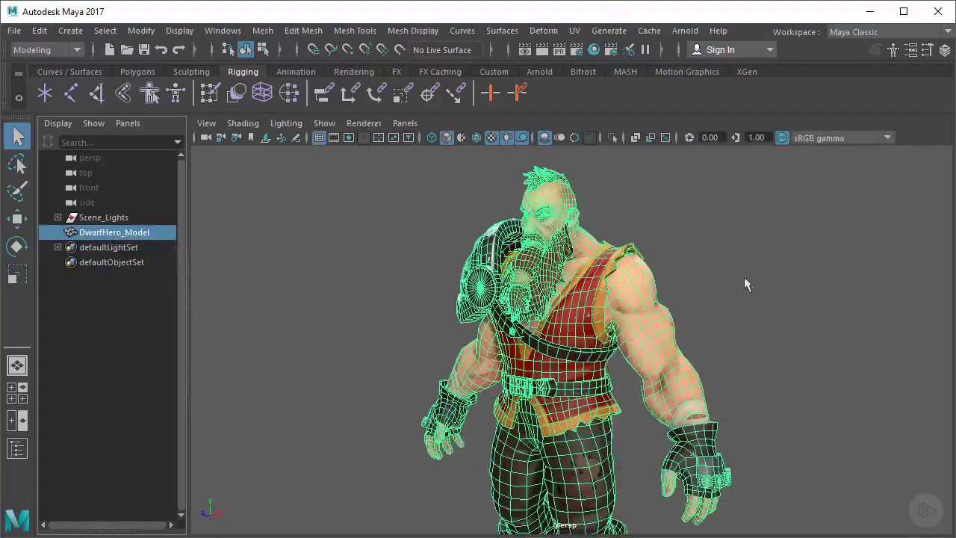
Step: Examine the model's boots and legs against the ground grid from several angles in the perspective view
{"action": "left_click_drag", "start_coordinate": [745, 278], "coordinate": [621, 309], "text": "alt"}
{"action": "right_click_drag", "start_coordinate": [621, 309], "coordinate": [719, 429], "text": "alt"}
{"action": "middle_click_drag", "start_coordinate": [719, 429], "coordinate": [674, 299], "text": "alt"}
{"action": "right_click_drag", "start_coordinate": [337, 304], "coordinate": [605, 351], "text": "alt"}
{"action": "left_click_drag", "start_coordinate": [606, 351], "coordinate": [669, 338], "text": "alt"}
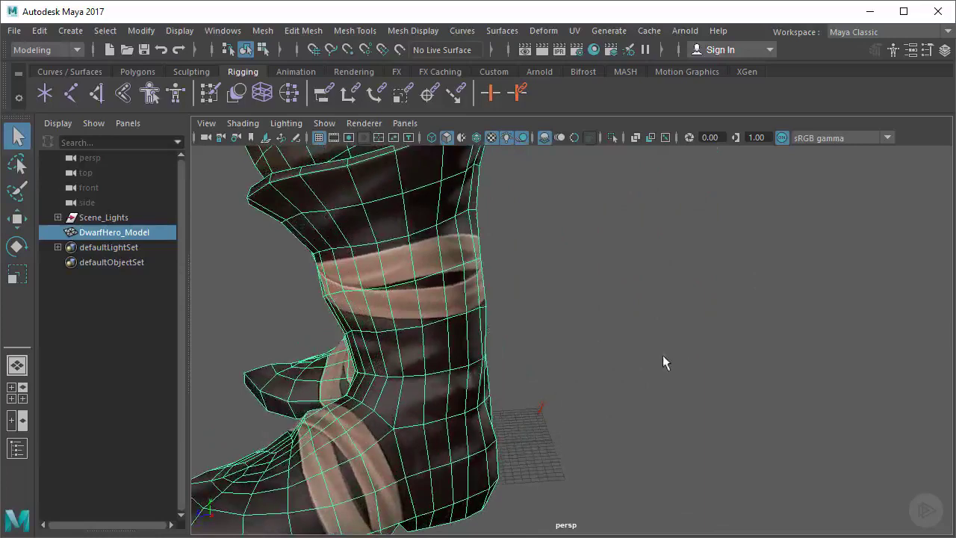
{"action": "middle_click_drag", "start_coordinate": [662, 360], "coordinate": [664, 305], "text": "alt"}
{"action": "left_click_drag", "start_coordinate": [754, 317], "coordinate": [638, 336], "text": "alt"}
{"action": "left_click_drag", "start_coordinate": [659, 378], "coordinate": [493, 377], "text": "alt"}
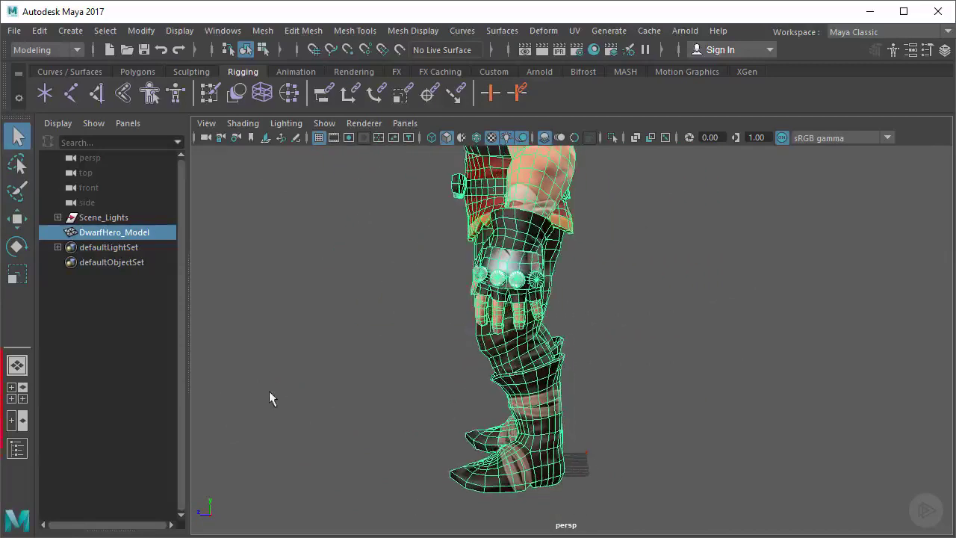
Step: Switch to the four-view layout and frame both boots with the grid origin in the front view
{"action": "left_click", "coordinate": [20, 397]}
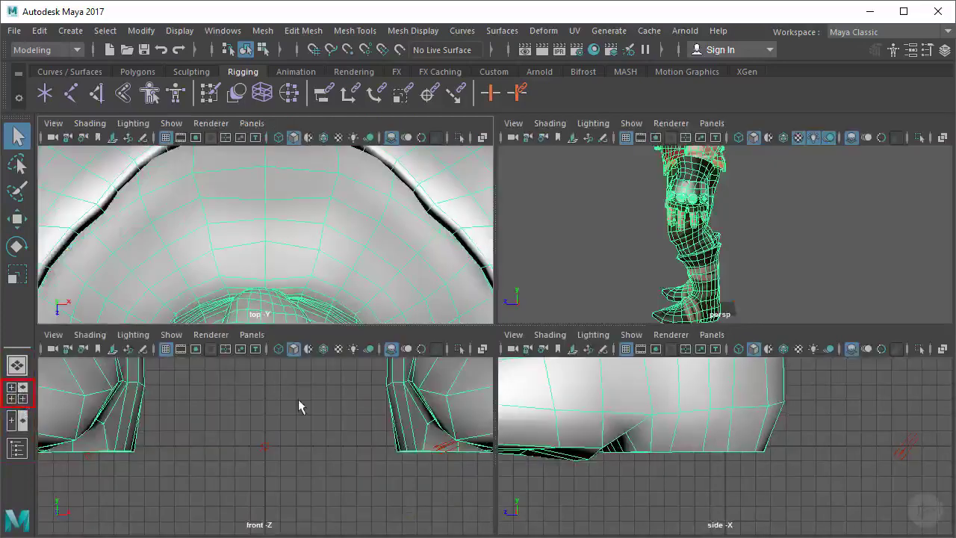
{"action": "right_click_drag", "start_coordinate": [317, 431], "coordinate": [135, 433], "text": "alt"}
{"action": "middle_click_drag", "start_coordinate": [222, 426], "coordinate": [335, 411], "text": "alt"}
{"action": "right_click_drag", "start_coordinate": [59, 442], "coordinate": [236, 440], "text": "alt"}
{"action": "middle_click_drag", "start_coordinate": [298, 433], "coordinate": [254, 459], "text": "alt"}
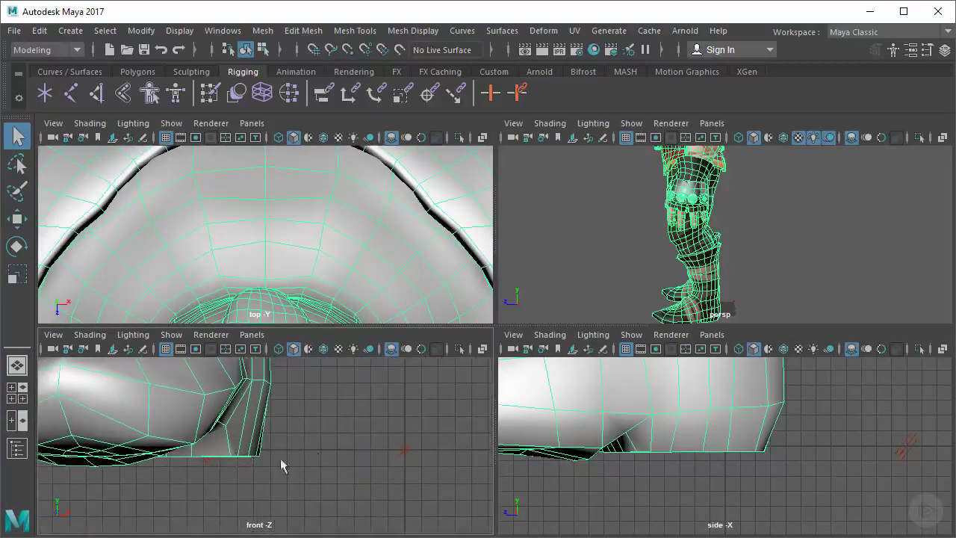
{"action": "right_click_drag", "start_coordinate": [317, 453], "coordinate": [251, 451], "text": "alt"}
{"action": "middle_click_drag", "start_coordinate": [340, 415], "coordinate": [287, 447], "text": "alt"}
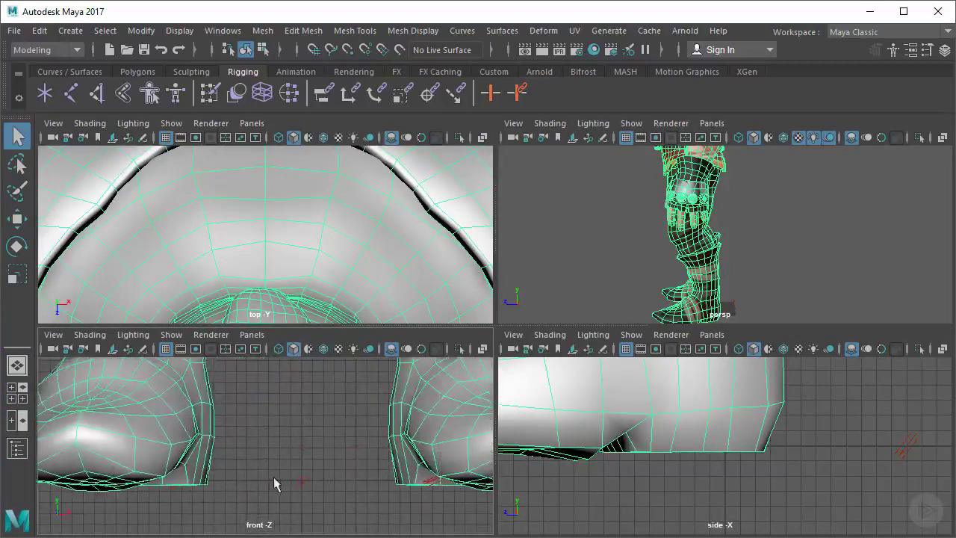
{"action": "scroll", "coordinate": [341, 461], "scroll_direction": "down", "scroll_amount": 3}
{"action": "middle_click_drag", "start_coordinate": [269, 421], "coordinate": [269, 443], "text": "alt"}
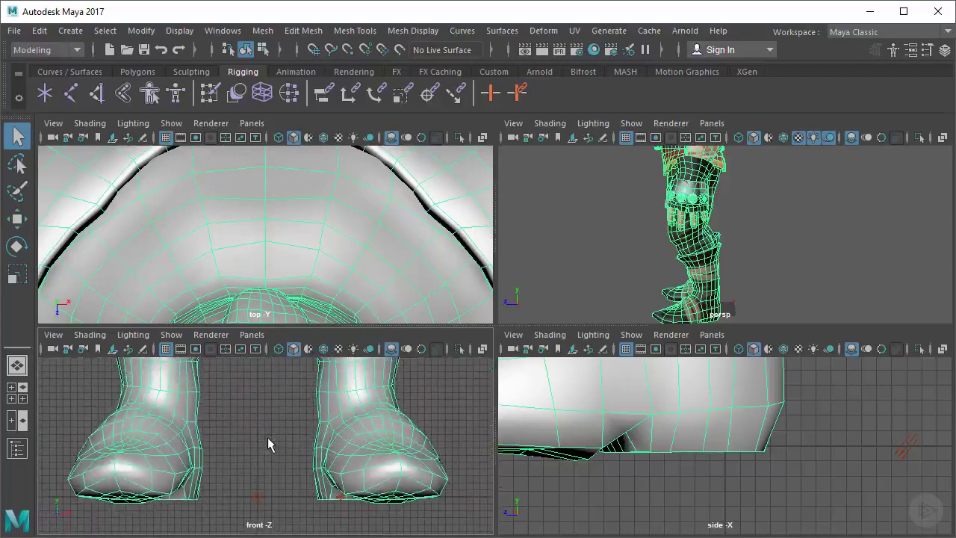
Step: Nudge the model upward along Y so the boot soles rest on the ground line in the front view
{"action": "key", "text": "w"}
{"action": "middle_click_drag", "start_coordinate": [666, 212], "coordinate": [657, 248], "text": "alt"}
{"action": "left_click_drag", "start_coordinate": [657, 248], "coordinate": [702, 240], "text": "alt"}
{"action": "middle_click_drag", "start_coordinate": [679, 154], "coordinate": [701, 184], "text": "alt"}
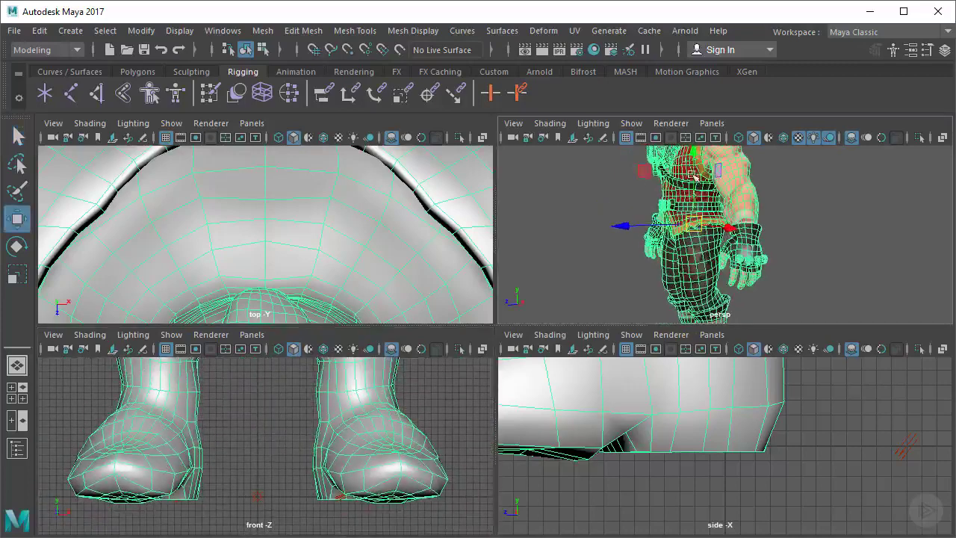
{"action": "left_click_drag", "start_coordinate": [699, 175], "coordinate": [695, 173]}
{"action": "middle_click_drag", "start_coordinate": [287, 433], "coordinate": [336, 392], "text": "alt"}
{"action": "right_click_drag", "start_coordinate": [336, 393], "coordinate": [387, 456], "text": "alt"}
Step: Frame the figure in the side view and compare its stance with the vertical centre line
{"action": "right_click_drag", "start_coordinate": [762, 442], "coordinate": [404, 429], "text": "alt"}
{"action": "middle_click_drag", "start_coordinate": [695, 425], "coordinate": [677, 510], "text": "alt"}
{"action": "right_click_drag", "start_coordinate": [827, 453], "coordinate": [631, 431], "text": "alt"}
{"action": "scroll", "coordinate": [630, 431], "scroll_direction": "down", "scroll_amount": 6}
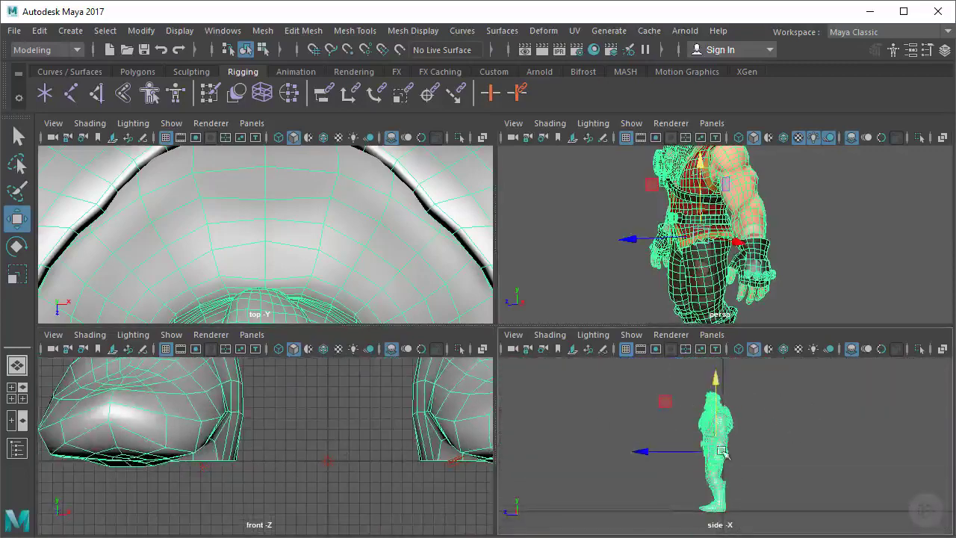
{"action": "scroll", "coordinate": [742, 453], "scroll_direction": "up", "scroll_amount": 8}
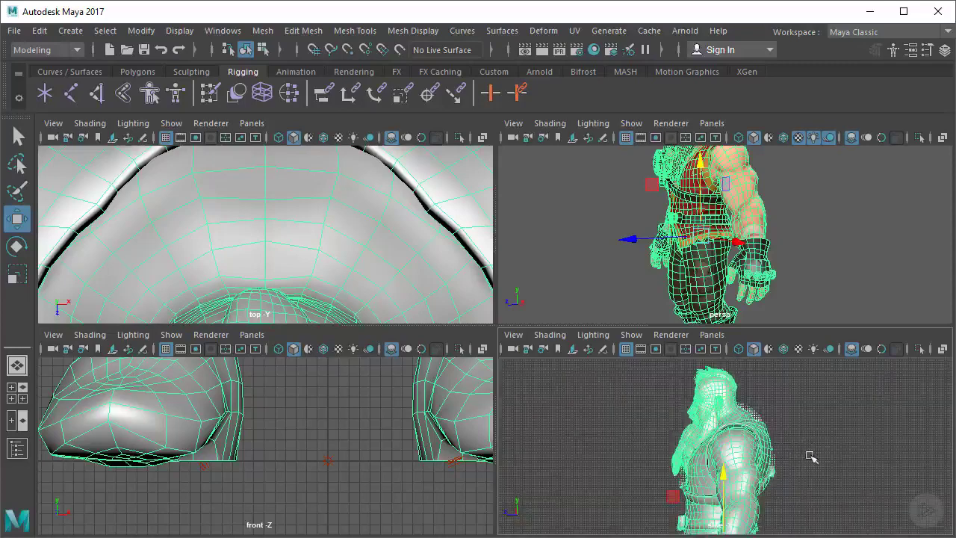
{"action": "scroll", "coordinate": [754, 446], "scroll_direction": "down", "scroll_amount": 2}
{"action": "scroll", "coordinate": [832, 467], "scroll_direction": "down", "scroll_amount": 2}
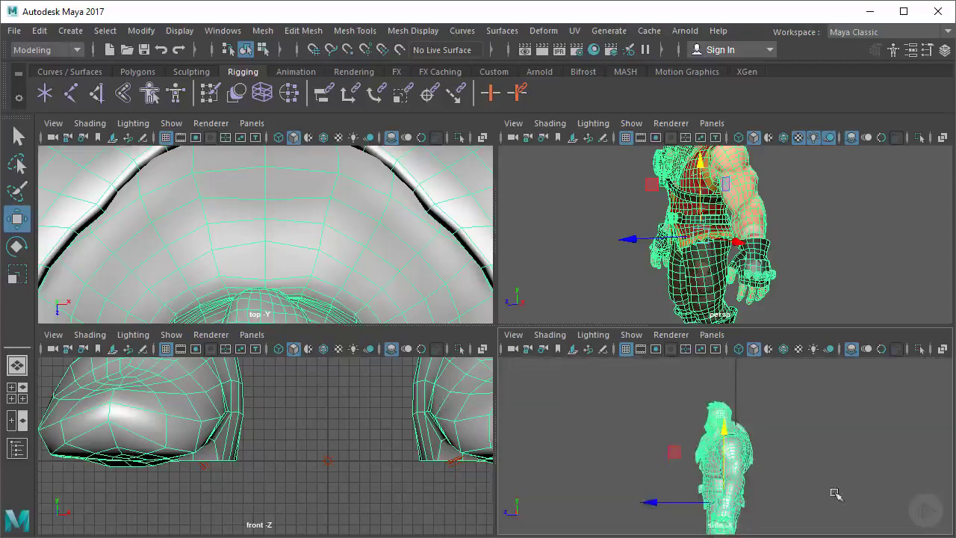
{"action": "middle_click_drag", "start_coordinate": [730, 481], "coordinate": [725, 413], "text": "alt"}
{"action": "scroll", "coordinate": [706, 437], "scroll_direction": "up", "scroll_amount": 1}
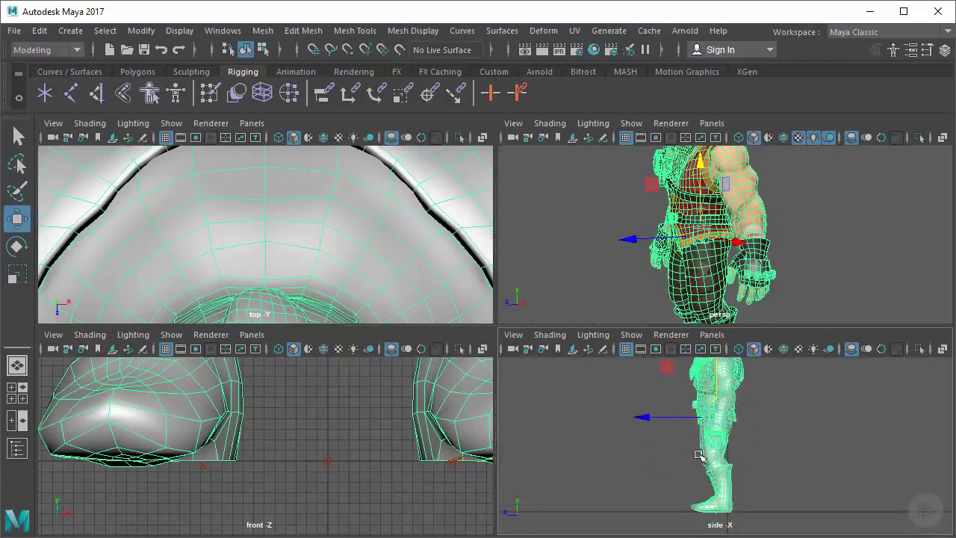
{"action": "scroll", "coordinate": [691, 453], "scroll_direction": "up", "scroll_amount": 2}
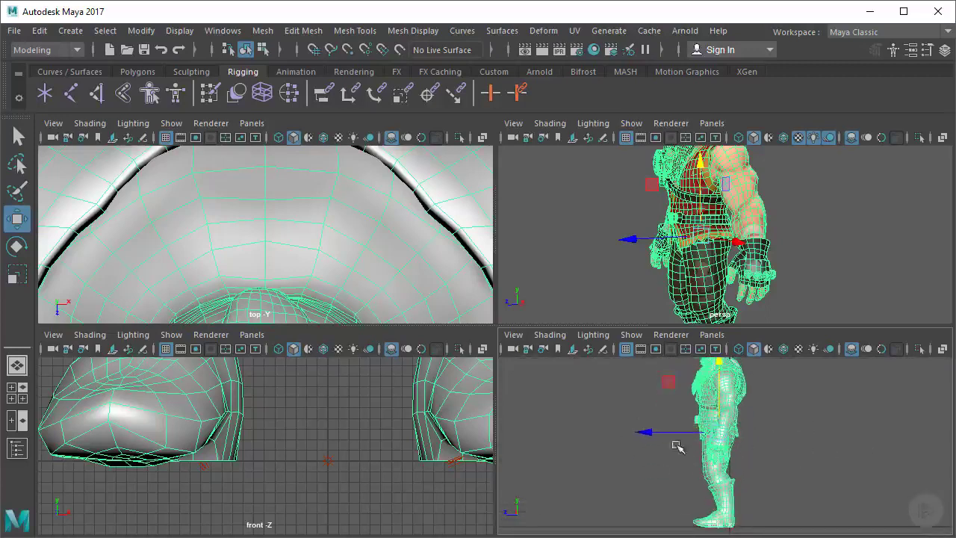
{"action": "middle_click_drag", "start_coordinate": [704, 458], "coordinate": [708, 428], "text": "alt"}
{"action": "middle_click_drag", "start_coordinate": [718, 494], "coordinate": [717, 418], "text": "alt"}
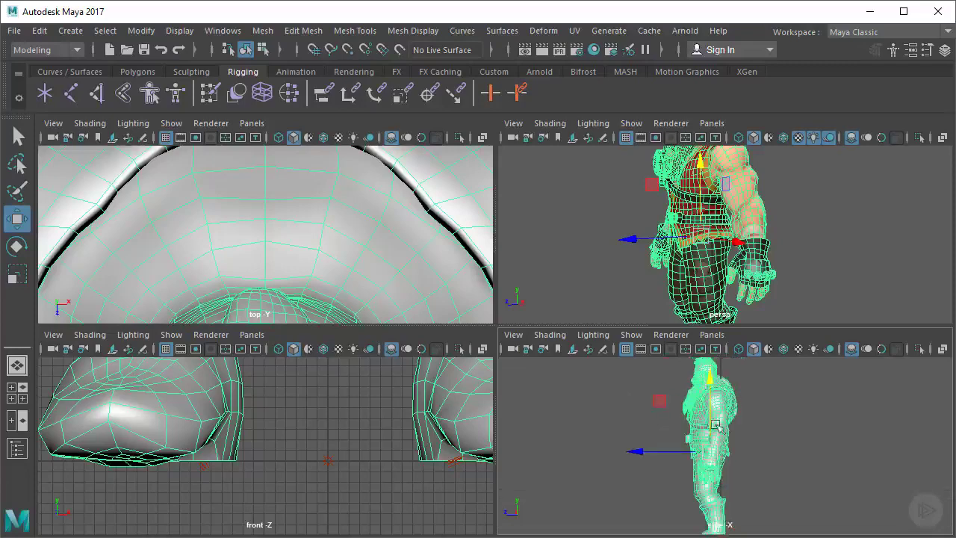
{"action": "middle_click_drag", "start_coordinate": [715, 504], "coordinate": [731, 474], "text": "alt"}
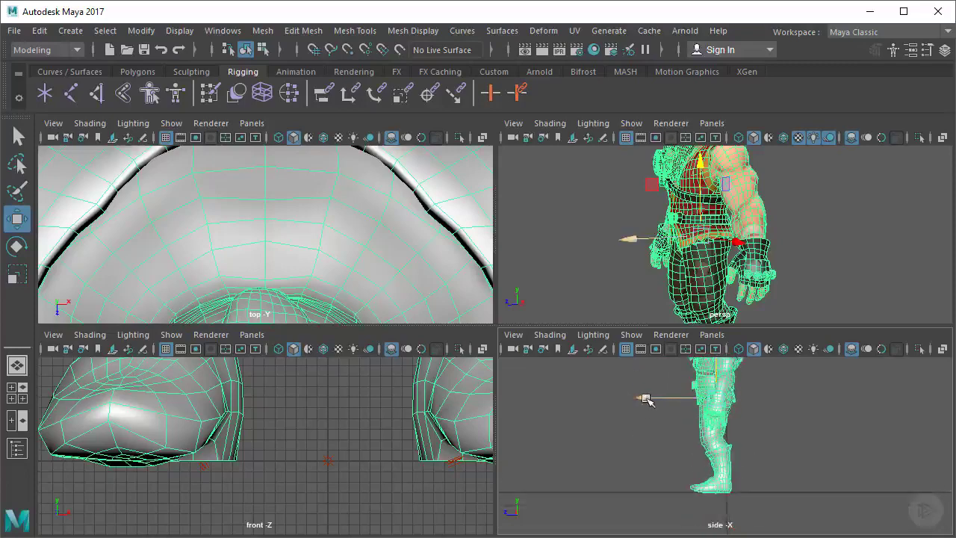
Step: Move the model along Z in the side view to balance it over the vertical centre line
{"action": "left_click_drag", "start_coordinate": [647, 399], "coordinate": [648, 423]}
{"action": "middle_click_drag", "start_coordinate": [648, 423], "coordinate": [652, 445], "text": "alt"}
{"action": "left_click_drag", "start_coordinate": [653, 445], "coordinate": [655, 445]}
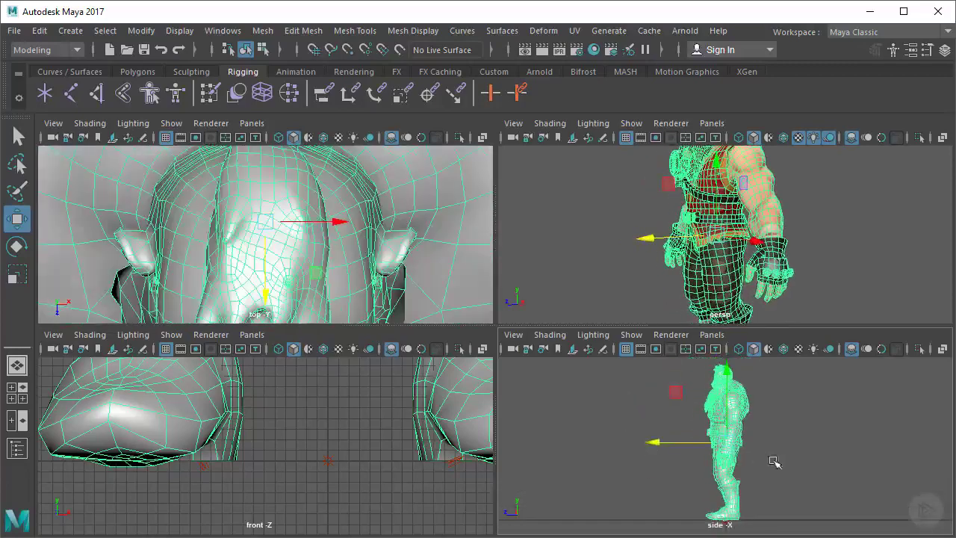
{"action": "middle_click_drag", "start_coordinate": [786, 460], "coordinate": [790, 424], "text": "alt"}
{"action": "middle_click_drag", "start_coordinate": [725, 413], "coordinate": [736, 459], "text": "alt"}
{"action": "left_click_drag", "start_coordinate": [676, 458], "coordinate": [674, 457]}
{"action": "middle_click_drag", "start_coordinate": [808, 502], "coordinate": [747, 454], "text": "alt"}
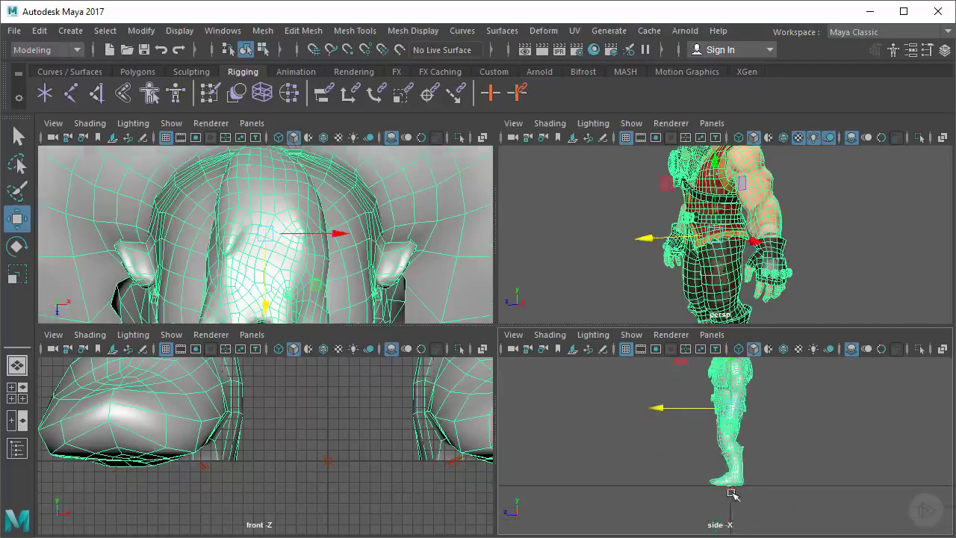
Step: Check the legs and boots against the grid lines in the side view
{"action": "middle_click_drag", "start_coordinate": [733, 493], "coordinate": [750, 451], "text": "alt"}
{"action": "scroll", "coordinate": [747, 453], "scroll_direction": "up", "scroll_amount": 3}
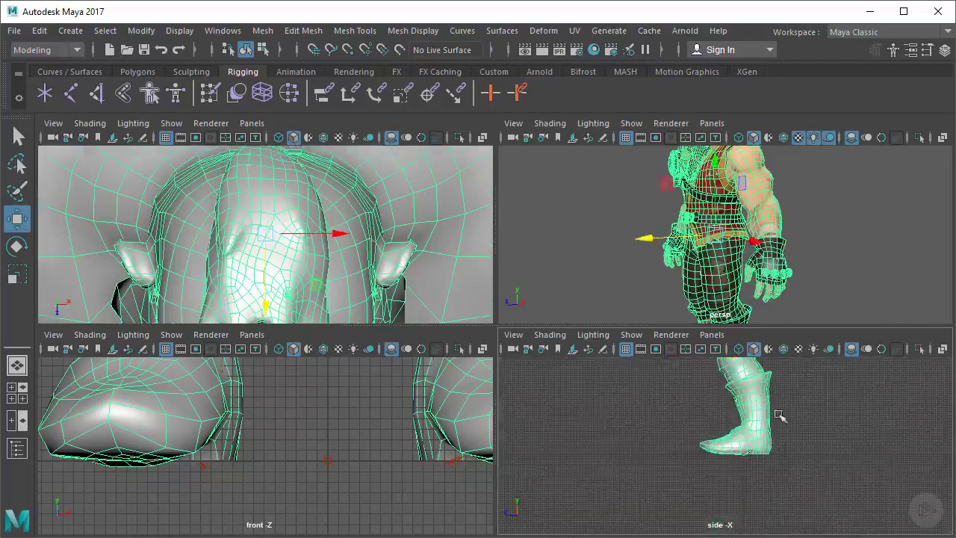
{"action": "mouse_move", "coordinate": [780, 409]}
{"action": "middle_mouse_down", "text": "alt"}
{"action": "mouse_move", "coordinate": [777, 482]}
{"action": "mouse_move", "coordinate": [761, 474]}
{"action": "middle_mouse_up", "text": "alt"}
{"action": "middle_click_drag", "start_coordinate": [748, 404], "coordinate": [744, 482], "text": "alt"}
{"action": "mouse_move", "coordinate": [782, 452]}
{"action": "middle_mouse_down", "text": "alt"}
{"action": "mouse_move", "coordinate": [781, 423]}
{"action": "mouse_move", "coordinate": [763, 425]}
{"action": "mouse_move", "coordinate": [753, 428]}
{"action": "mouse_move", "coordinate": [749, 460]}
{"action": "middle_mouse_up", "text": "alt"}
{"action": "scroll", "coordinate": [739, 455], "scroll_direction": "down", "scroll_amount": 1}
{"action": "scroll", "coordinate": [739, 436], "scroll_direction": "down", "scroll_amount": 2}
{"action": "scroll", "coordinate": [770, 460], "scroll_direction": "up", "scroll_amount": 3}
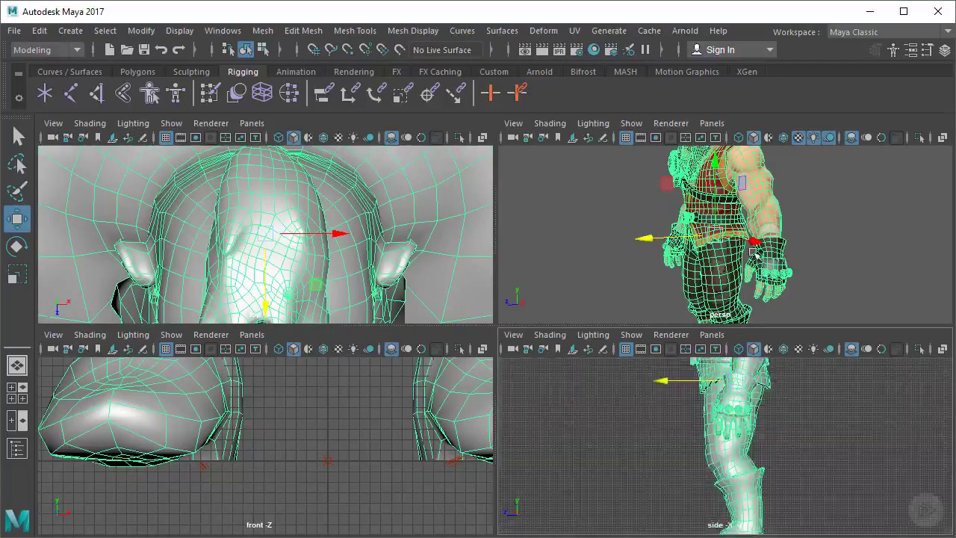
Step: Maximise the perspective view and examine the whole standing figure from the front and sides
{"action": "key", "text": "space"}
{"action": "right_click_drag", "start_coordinate": [692, 300], "coordinate": [387, 302], "text": "alt"}
{"action": "left_click_drag", "start_coordinate": [433, 298], "coordinate": [554, 305], "text": "alt"}
{"action": "middle_click_drag", "start_coordinate": [431, 317], "coordinate": [441, 299], "text": "alt"}
{"action": "right_click_drag", "start_coordinate": [334, 301], "coordinate": [480, 307], "text": "alt"}
{"action": "middle_click_drag", "start_coordinate": [480, 307], "coordinate": [482, 326], "text": "alt"}
{"action": "right_click_drag", "start_coordinate": [623, 323], "coordinate": [556, 324], "text": "alt"}
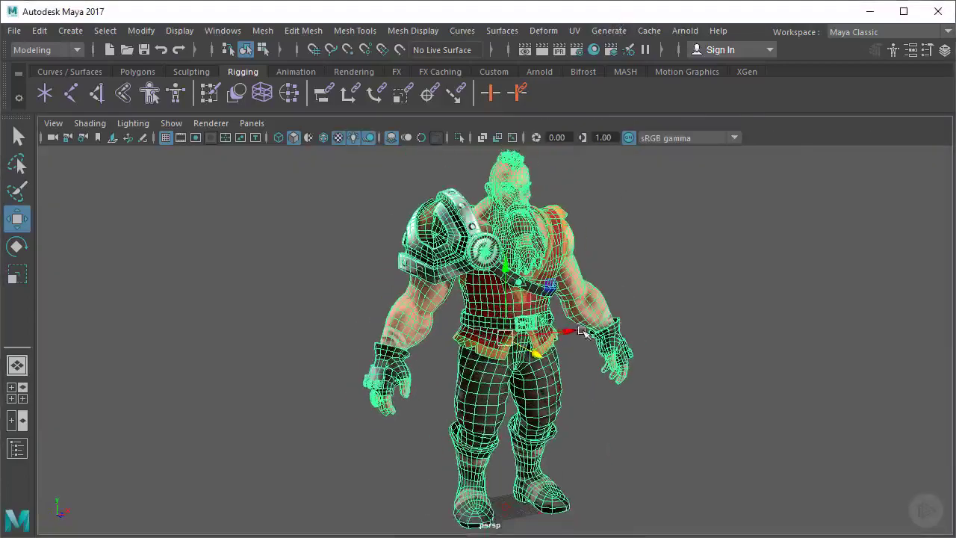
{"action": "middle_click_drag", "start_coordinate": [556, 324], "coordinate": [560, 338], "text": "alt"}
{"action": "left_click_drag", "start_coordinate": [560, 338], "coordinate": [600, 336], "text": "alt"}
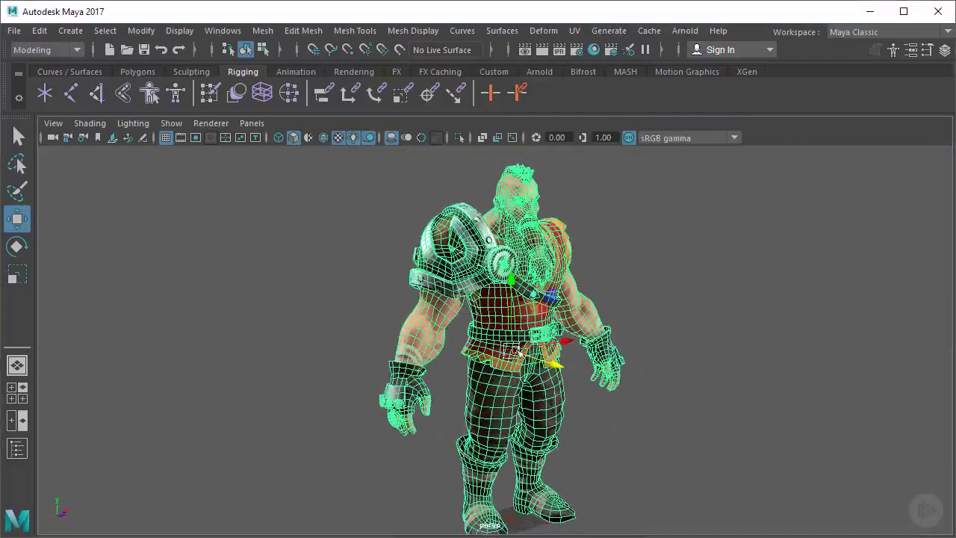
{"action": "left_click_drag", "start_coordinate": [514, 357], "coordinate": [407, 355], "text": "alt"}
Step: Try rotating the whole model about its waist-level pivot, and undo the rotation
{"action": "key", "text": "e"}
{"action": "key", "text": "r"}
{"action": "key", "text": "e"}
{"action": "key", "text": "w"}
{"action": "right_click_drag", "start_coordinate": [407, 355], "coordinate": [522, 373], "text": "alt"}
{"action": "middle_click_drag", "start_coordinate": [521, 373], "coordinate": [539, 359], "text": "alt"}
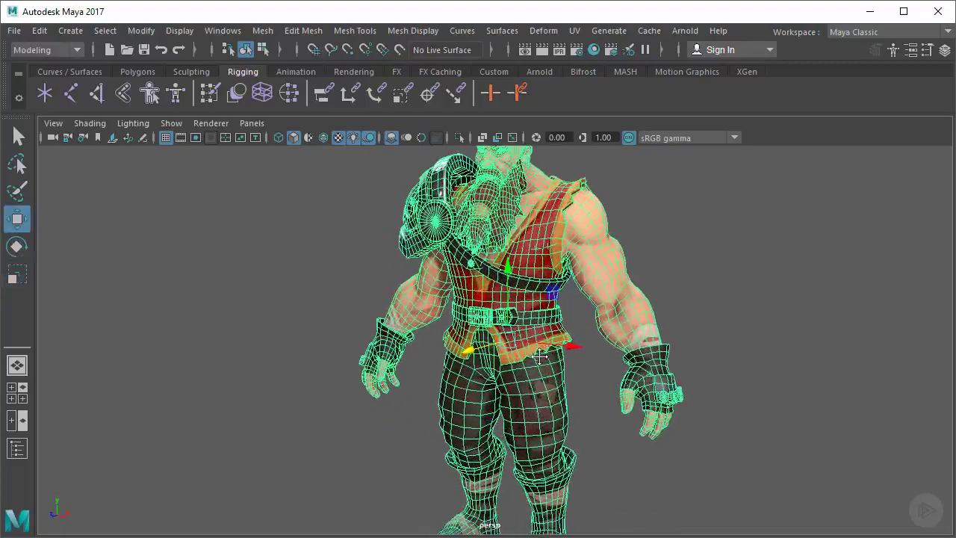
{"action": "key", "text": "e"}
{"action": "left_click_drag", "start_coordinate": [526, 385], "coordinate": [559, 299]}
{"action": "key", "text": "ctrl+z"}
Step: Inspect the grid origin on the ground between the model's boots
{"action": "right_click_drag", "start_coordinate": [644, 311], "coordinate": [463, 321], "text": "alt"}
{"action": "left_click_drag", "start_coordinate": [463, 320], "coordinate": [566, 329], "text": "alt"}
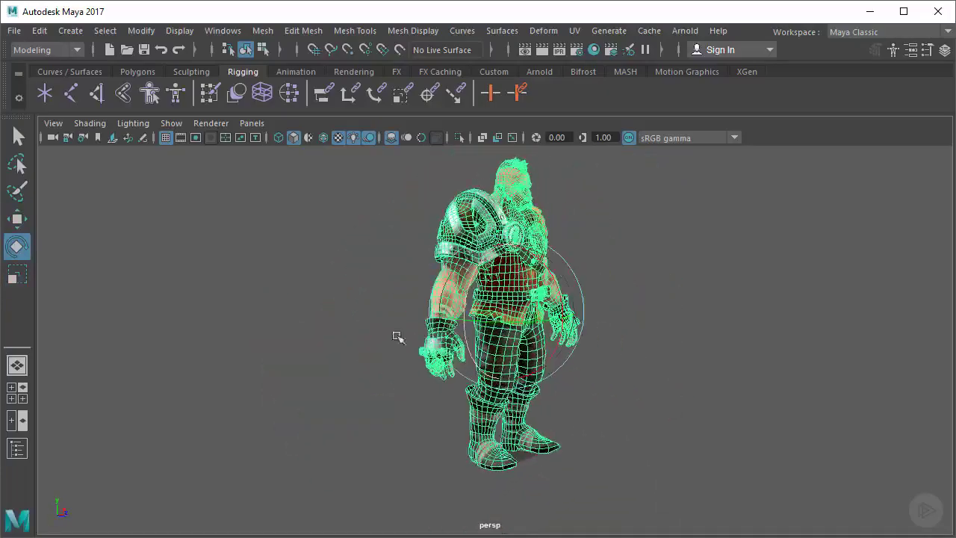
{"action": "right_click_drag", "start_coordinate": [353, 338], "coordinate": [471, 329], "text": "alt"}
{"action": "left_click_drag", "start_coordinate": [471, 329], "coordinate": [602, 310], "text": "alt"}
{"action": "middle_click_drag", "start_coordinate": [602, 309], "coordinate": [599, 327], "text": "alt"}
{"action": "left_click_drag", "start_coordinate": [610, 312], "coordinate": [714, 303], "text": "alt"}
{"action": "middle_click_drag", "start_coordinate": [556, 469], "coordinate": [568, 323], "text": "alt"}
{"action": "right_click_drag", "start_coordinate": [562, 325], "coordinate": [664, 338], "text": "alt"}
{"action": "left_click_drag", "start_coordinate": [664, 338], "coordinate": [619, 378], "text": "alt"}
{"action": "middle_click_drag", "start_coordinate": [677, 335], "coordinate": [555, 376], "text": "alt"}
{"action": "right_click_drag", "start_coordinate": [555, 376], "coordinate": [792, 382], "text": "alt"}
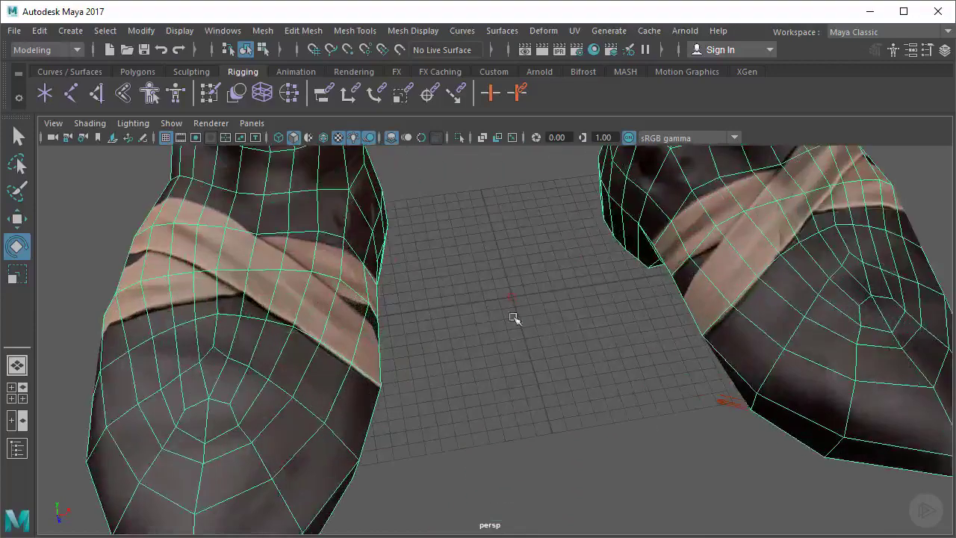
Step: Examine where the Move manipulator sits on the model relative to the ground
{"action": "right_click_drag", "start_coordinate": [639, 306], "coordinate": [489, 243], "text": "alt"}
{"action": "middle_click_drag", "start_coordinate": [553, 213], "coordinate": [564, 332], "text": "alt"}
{"action": "left_click_drag", "start_coordinate": [564, 333], "coordinate": [606, 291], "text": "alt"}
{"action": "right_click_drag", "start_coordinate": [606, 290], "coordinate": [575, 273], "text": "alt"}
{"action": "middle_click_drag", "start_coordinate": [564, 265], "coordinate": [560, 323], "text": "alt"}
{"action": "key", "text": "w"}
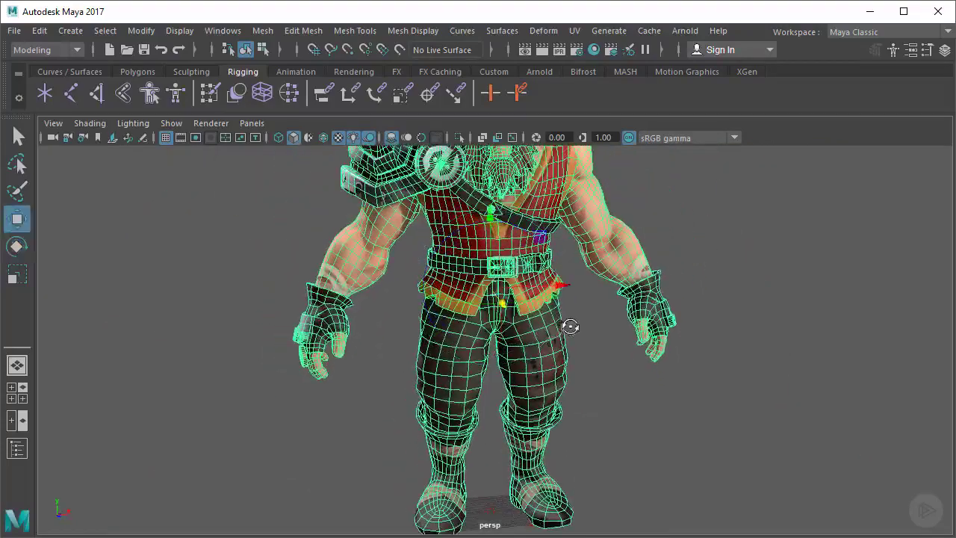
{"action": "left_click_drag", "start_coordinate": [579, 325], "coordinate": [647, 329], "text": "alt"}
{"action": "middle_click_drag", "start_coordinate": [587, 273], "coordinate": [574, 327], "text": "alt"}
{"action": "left_click_drag", "start_coordinate": [516, 263], "coordinate": [572, 325]}
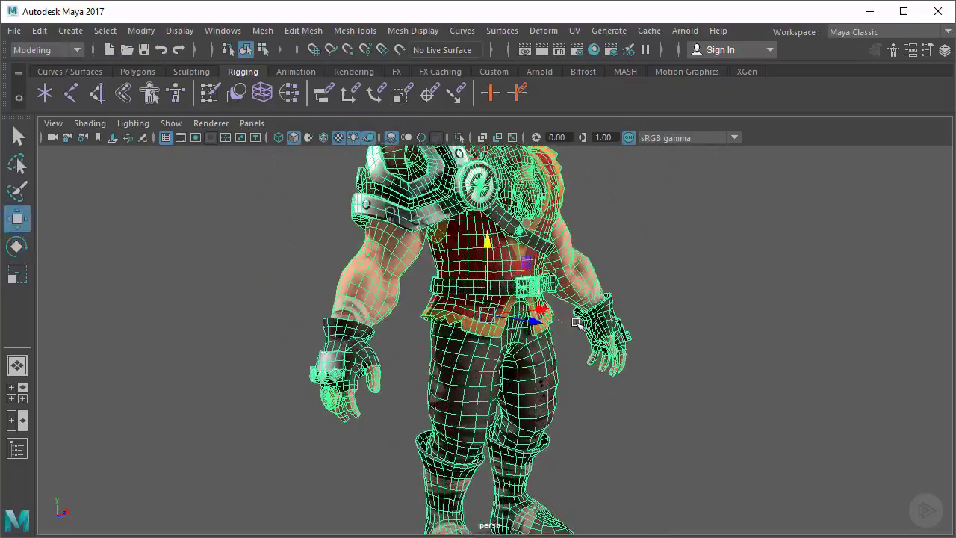
Step: Move the model's pivot straight down along Y from the waist to the lower legs, leaving the mesh in place
{"action": "left_click_drag", "start_coordinate": [570, 326], "coordinate": [597, 324], "text": "alt"}
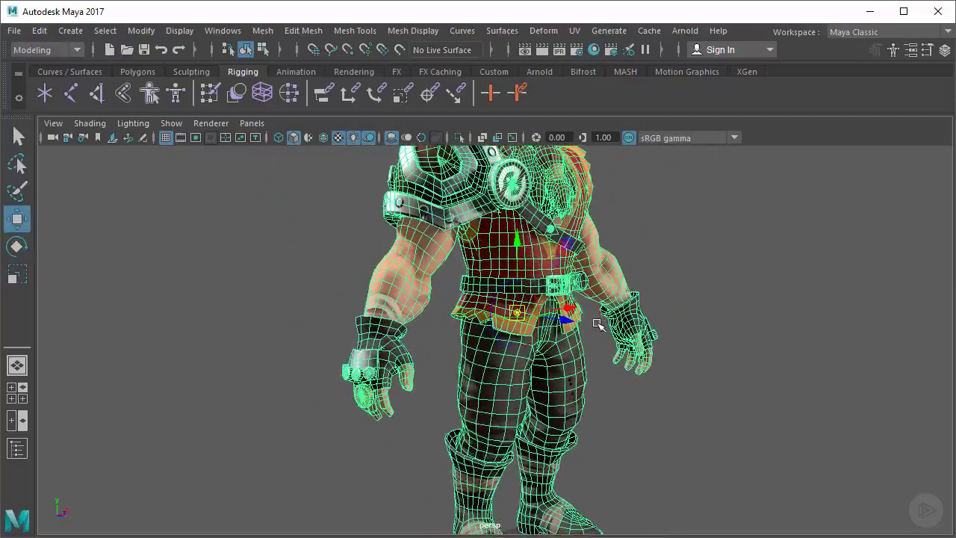
{"action": "left_click_drag", "start_coordinate": [518, 314], "coordinate": [608, 366], "text": "alt"}
{"action": "right_click_drag", "start_coordinate": [609, 366], "coordinate": [649, 355], "text": "alt"}
{"action": "middle_click_drag", "start_coordinate": [648, 355], "coordinate": [521, 351], "text": "alt"}
{"action": "key", "text": "d"}
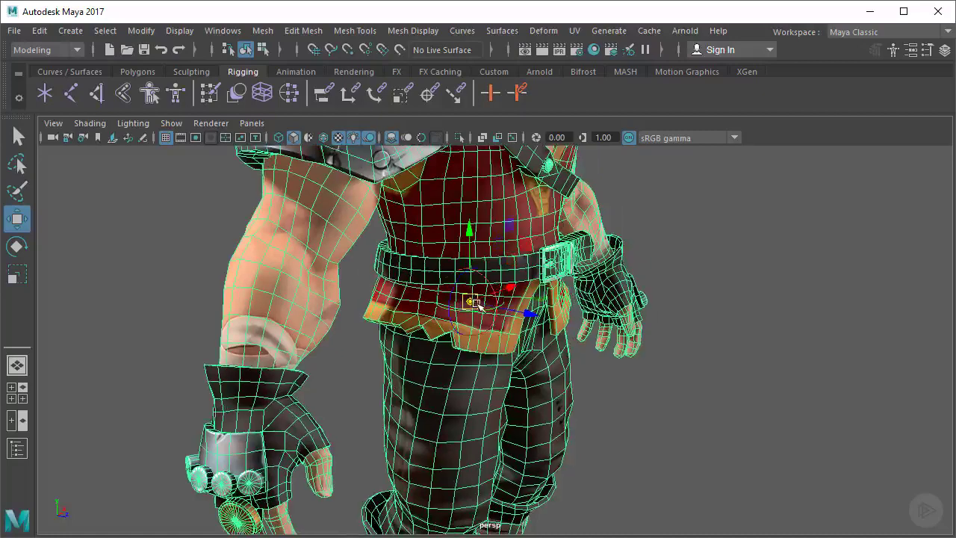
{"action": "left_click_drag", "start_coordinate": [474, 236], "coordinate": [474, 452]}
Step: Move the model's pivot down along Y to just above the grid origin between the boots, leaving the mesh in place
{"action": "middle_click_drag", "start_coordinate": [598, 438], "coordinate": [600, 209], "text": "alt"}
{"action": "right_click_drag", "start_coordinate": [600, 209], "coordinate": [652, 318], "text": "alt"}
{"action": "left_click_drag", "start_coordinate": [652, 317], "coordinate": [556, 310], "text": "alt"}
{"action": "key", "text": "d"}
{"action": "left_click_drag", "start_coordinate": [435, 164], "coordinate": [463, 438]}
Step: Turn on snapping to grids for placing the model's pivot
{"action": "middle_click_drag", "start_coordinate": [476, 475], "coordinate": [506, 331], "text": "alt"}
{"action": "right_click_drag", "start_coordinate": [506, 331], "coordinate": [580, 327], "text": "alt"}
{"action": "left_click_drag", "start_coordinate": [581, 326], "coordinate": [494, 317], "text": "alt"}
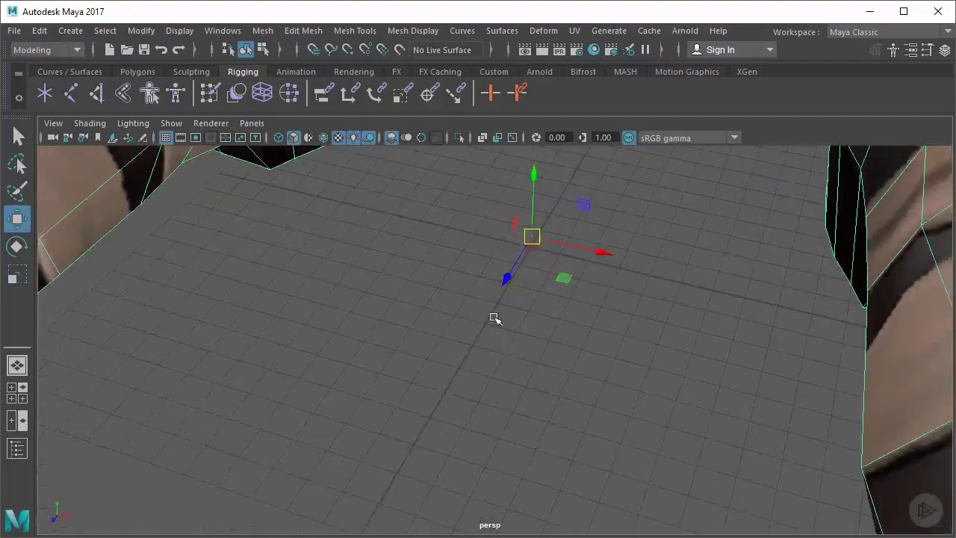
{"action": "middle_click_drag", "start_coordinate": [494, 316], "coordinate": [502, 357], "text": "alt"}
{"action": "right_click_drag", "start_coordinate": [391, 324], "coordinate": [569, 307], "text": "alt"}
{"action": "middle_click_drag", "start_coordinate": [569, 308], "coordinate": [545, 334], "text": "alt"}
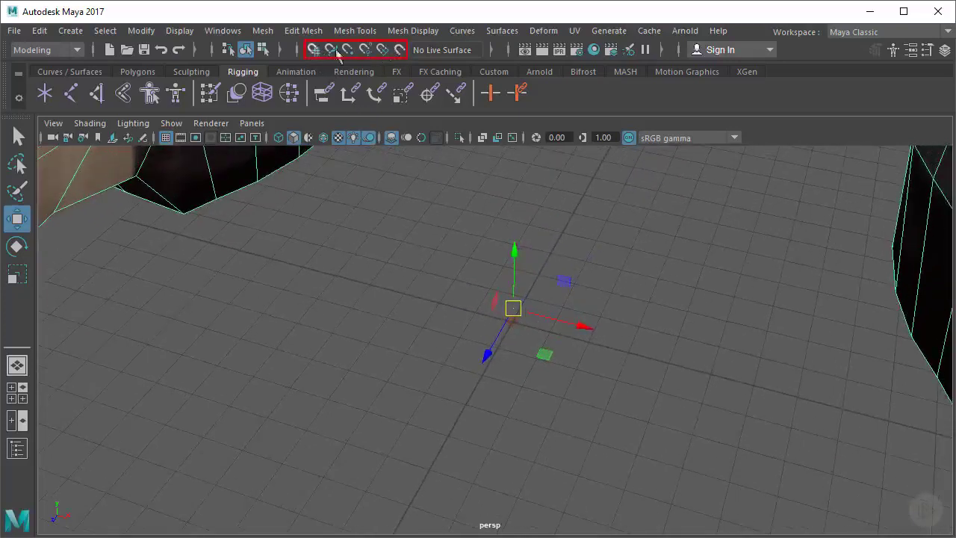
{"action": "left_click", "coordinate": [297, 51]}
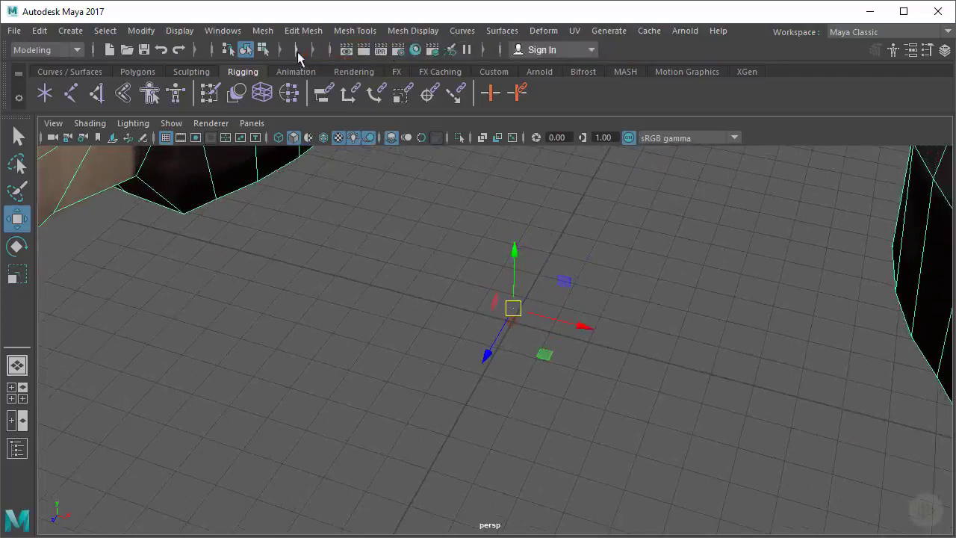
{"action": "left_click", "coordinate": [297, 51]}
{"action": "left_click", "coordinate": [313, 49]}
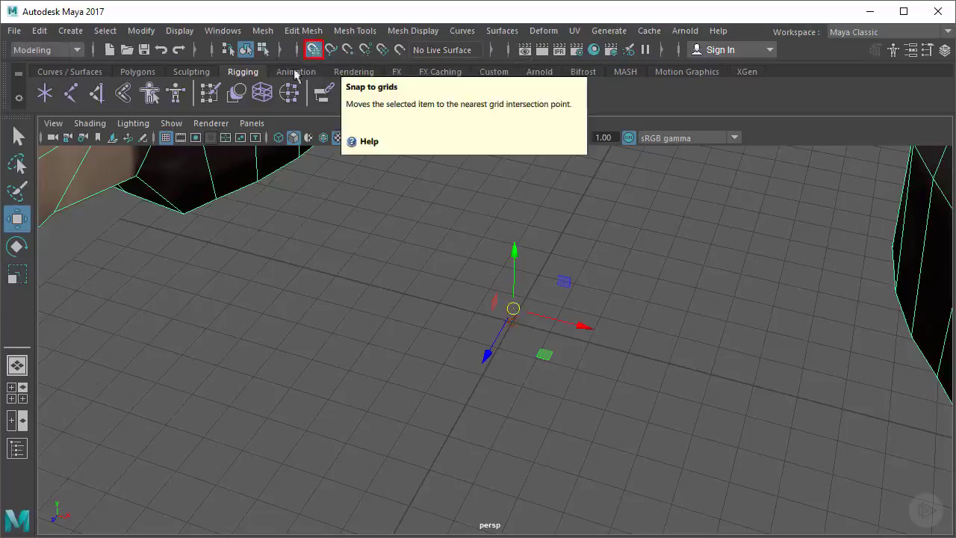
Step: Snap the model's pivot onto the grid origin between the boots
{"action": "left_click_drag", "start_coordinate": [406, 269], "coordinate": [478, 285], "text": "alt"}
{"action": "left_click_drag", "start_coordinate": [489, 319], "coordinate": [509, 343]}
{"action": "key", "text": "ctrl+z"}
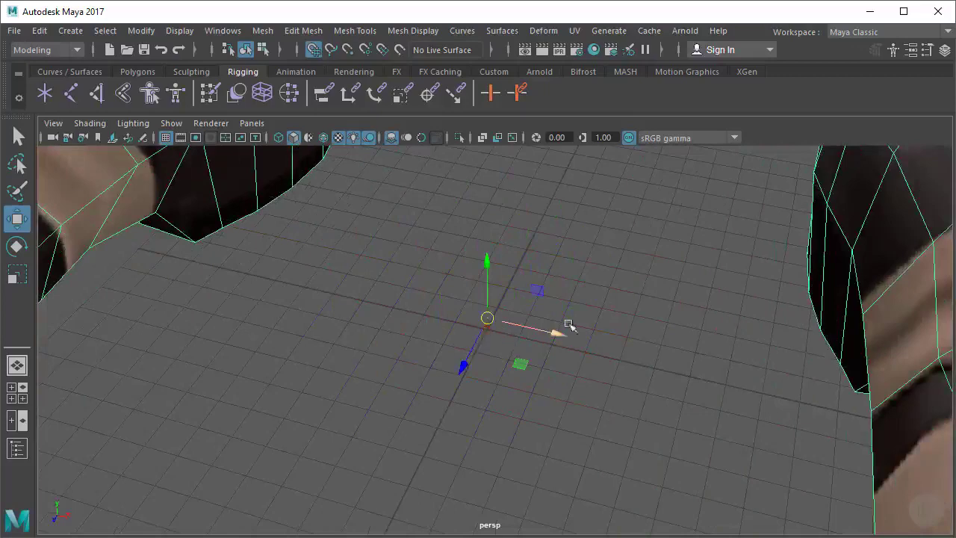
{"action": "left_click_drag", "start_coordinate": [620, 323], "coordinate": [576, 343]}
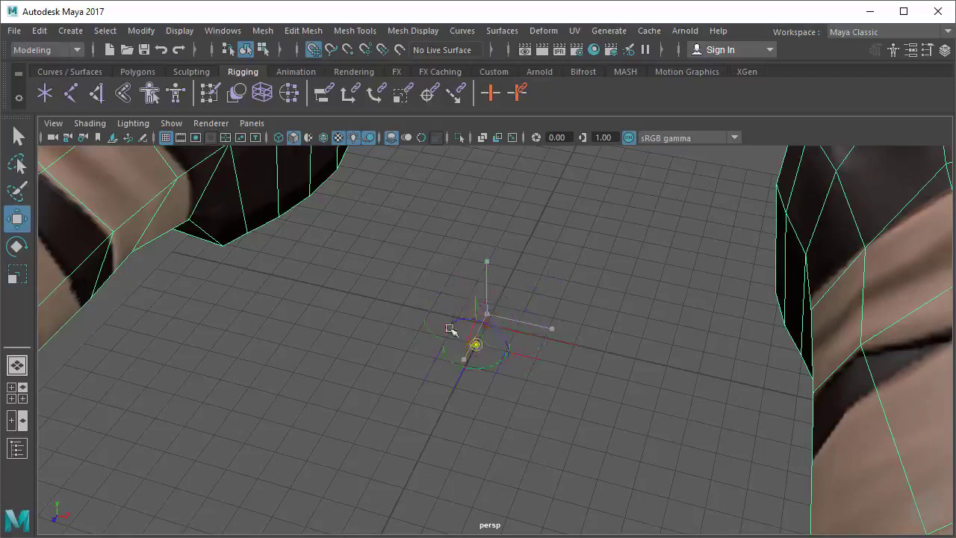
Step: Examine the whole model and its ground-level pivot from several angles
{"action": "scroll", "coordinate": [446, 299], "scroll_direction": "down", "scroll_amount": 8}
{"action": "left_click_drag", "start_coordinate": [446, 275], "coordinate": [264, 262], "text": "alt"}
{"action": "scroll", "coordinate": [264, 262], "scroll_direction": "down", "scroll_amount": 4}
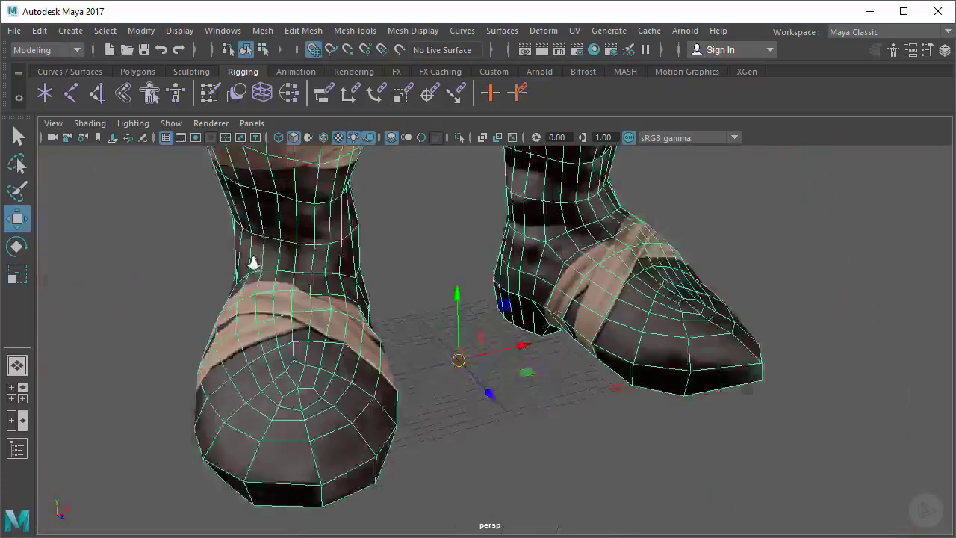
{"action": "middle_click_drag", "start_coordinate": [566, 210], "coordinate": [544, 299], "text": "alt"}
{"action": "scroll", "coordinate": [418, 277], "scroll_direction": "down", "scroll_amount": 5}
{"action": "middle_click_drag", "start_coordinate": [418, 277], "coordinate": [415, 378], "text": "alt"}
{"action": "left_click_drag", "start_coordinate": [493, 314], "coordinate": [393, 292], "text": "alt"}
{"action": "scroll", "coordinate": [393, 292], "scroll_direction": "down", "scroll_amount": 4}
{"action": "middle_click_drag", "start_coordinate": [393, 292], "coordinate": [390, 355], "text": "alt"}
{"action": "left_click_drag", "start_coordinate": [493, 335], "coordinate": [439, 336], "text": "alt"}
{"action": "middle_click_drag", "start_coordinate": [439, 336], "coordinate": [415, 297], "text": "alt"}
{"action": "scroll", "coordinate": [416, 327], "scroll_direction": "up", "scroll_amount": 1}
{"action": "mouse_move", "coordinate": [554, 334]}
{"action": "left_mouse_down", "text": "alt"}
{"action": "mouse_move", "coordinate": [410, 329]}
{"action": "mouse_move", "coordinate": [549, 319]}
{"action": "left_mouse_up", "text": "alt"}
{"action": "scroll", "coordinate": [450, 287], "scroll_direction": "down", "scroll_amount": 3}
{"action": "middle_click_drag", "start_coordinate": [449, 287], "coordinate": [449, 328], "text": "alt"}
{"action": "left_click_drag", "start_coordinate": [562, 299], "coordinate": [550, 308], "text": "alt"}
{"action": "scroll", "coordinate": [562, 299], "scroll_direction": "up", "scroll_amount": 2}
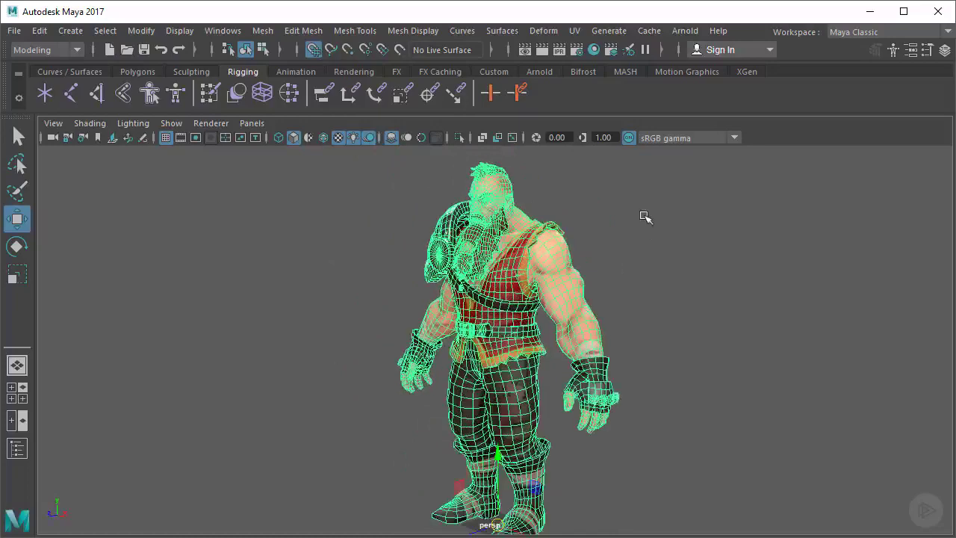
{"action": "left_click_drag", "start_coordinate": [698, 240], "coordinate": [548, 305], "text": "alt"}
{"action": "left_click_drag", "start_coordinate": [644, 289], "coordinate": [543, 255], "text": "alt"}
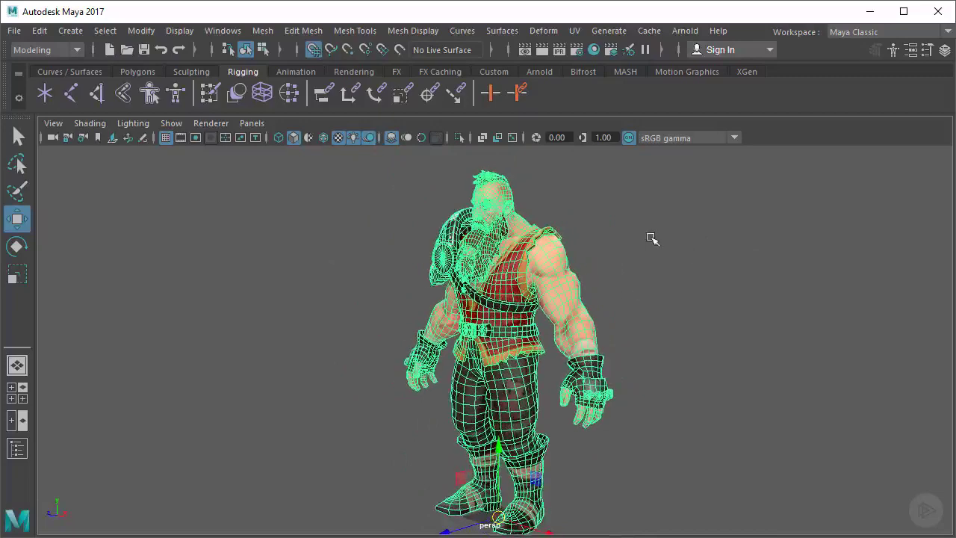
Step: Display the Channel Box for the dwarf model and activate the Rotate tool on its ground-level pivot
{"action": "left_click", "coordinate": [945, 51]}
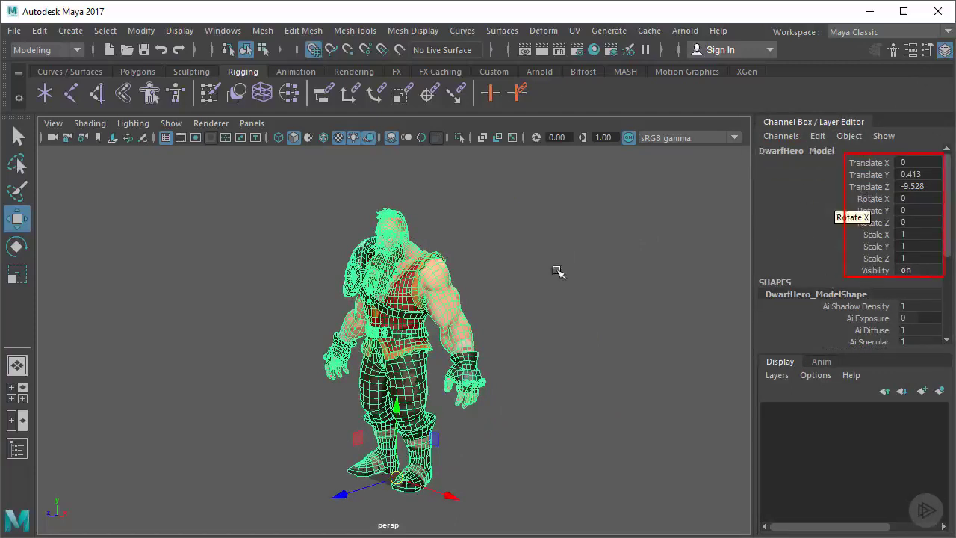
{"action": "scroll", "coordinate": [531, 269], "scroll_direction": "up", "scroll_amount": 5}
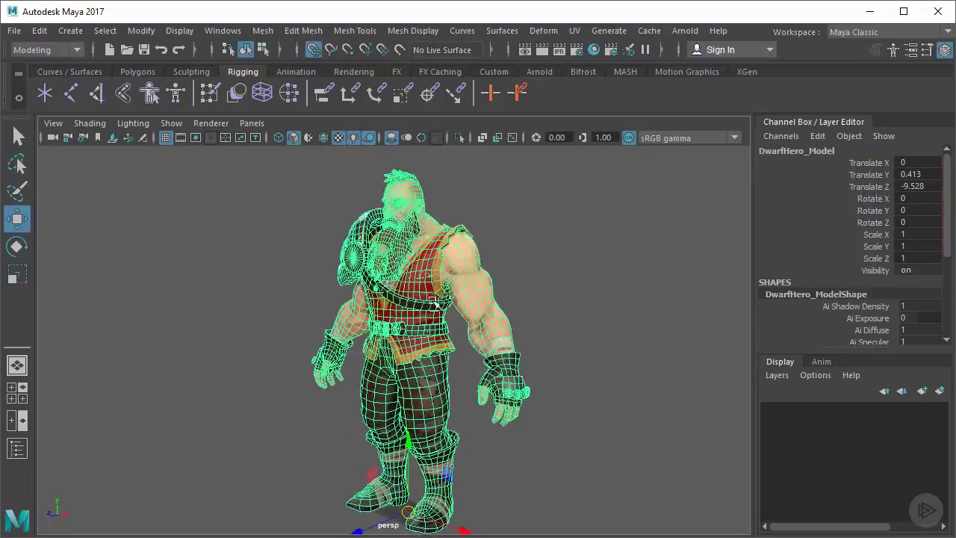
{"action": "key", "text": "e"}
{"action": "left_click_drag", "start_coordinate": [520, 401], "coordinate": [415, 421], "text": "alt"}
{"action": "left_click_drag", "start_coordinate": [375, 455], "coordinate": [497, 408]}
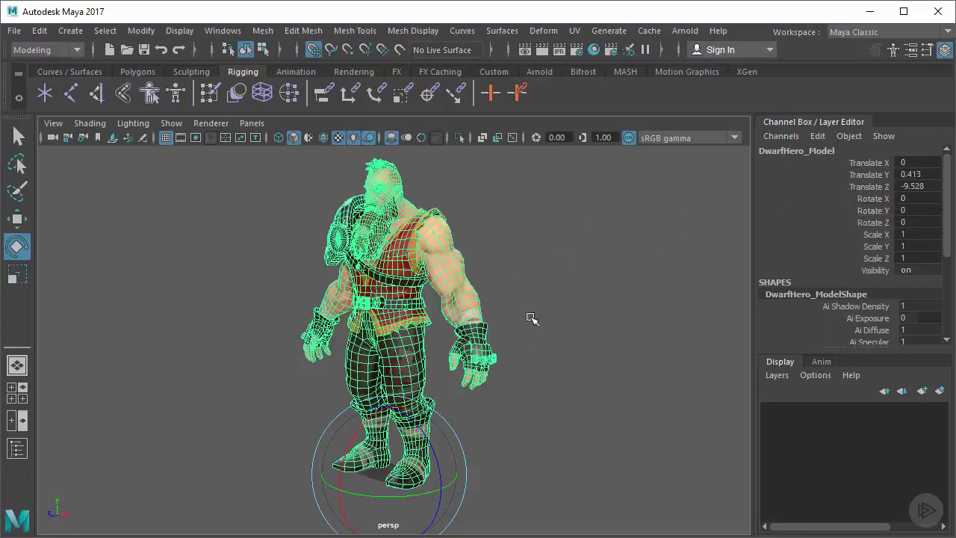
{"action": "left_click_drag", "start_coordinate": [530, 319], "coordinate": [576, 309], "text": "alt"}
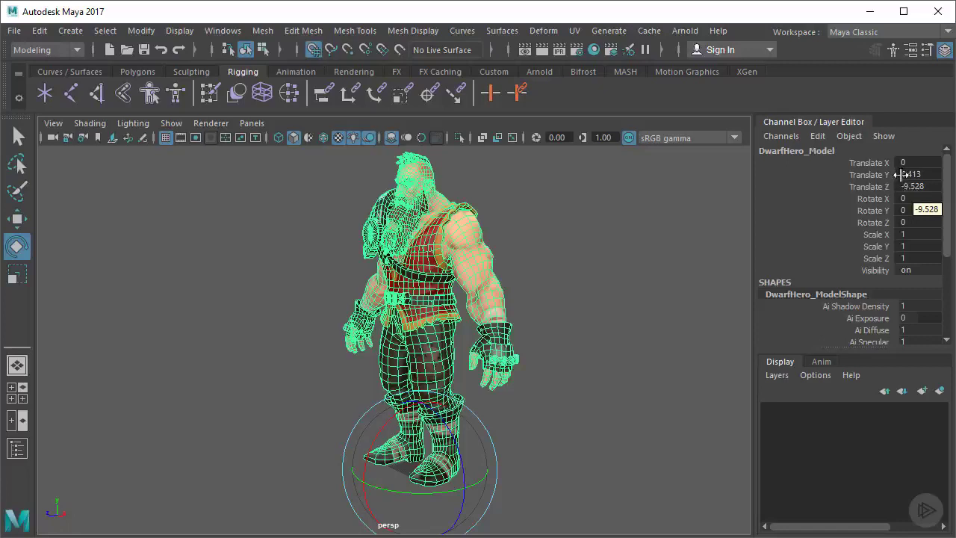
Step: Check the model's Translate Y, Translate Z and Rotate X values
{"action": "left_click", "coordinate": [912, 175]}
{"action": "left_click", "coordinate": [918, 187]}
{"action": "left_click", "coordinate": [918, 200]}
{"action": "left_click", "coordinate": [919, 188]}
{"action": "left_click", "coordinate": [919, 175]}
{"action": "left_click", "coordinate": [921, 174]}
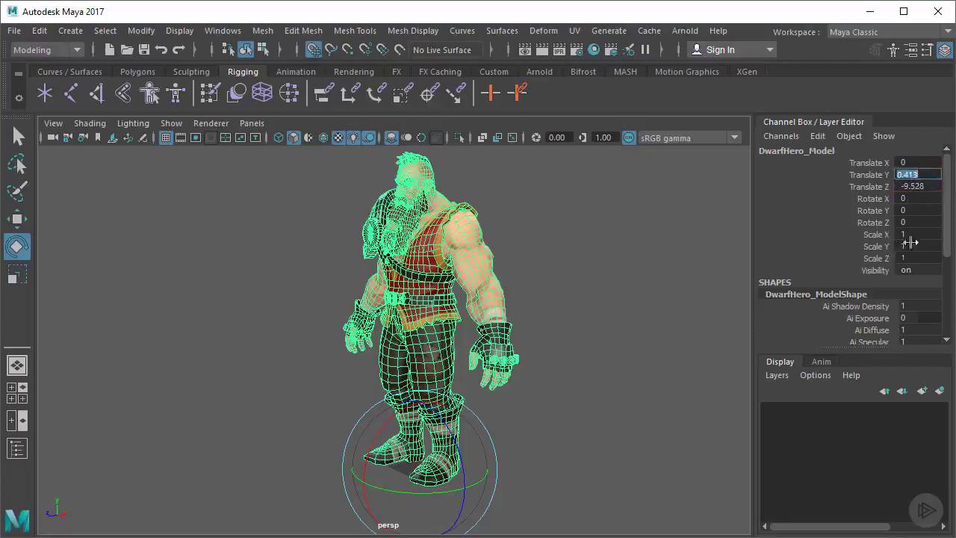
Step: Freeze the transformations of DwarfHero_Model
{"action": "left_click_drag", "start_coordinate": [567, 356], "coordinate": [508, 357], "text": "alt"}
{"action": "middle_click_drag", "start_coordinate": [553, 238], "coordinate": [573, 256], "text": "alt"}
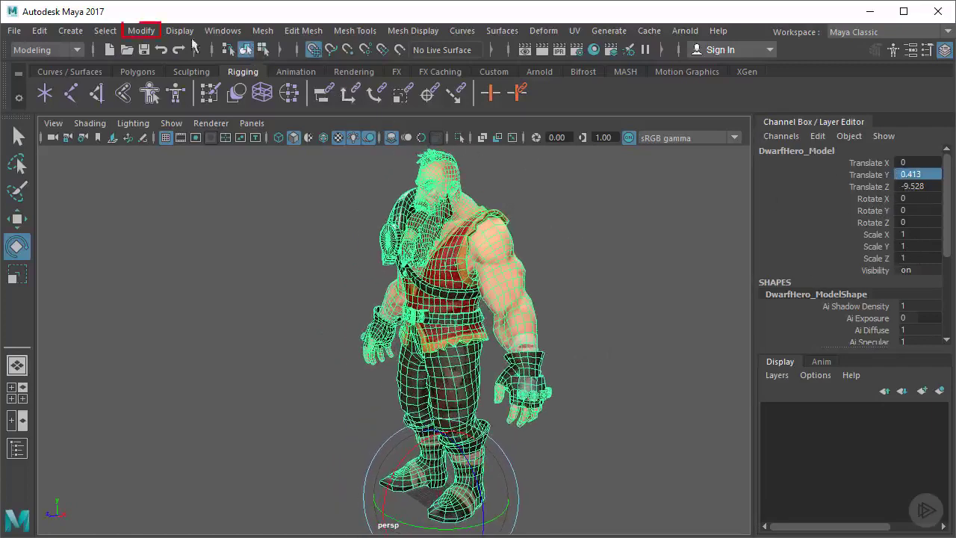
{"action": "left_click", "coordinate": [152, 37]}
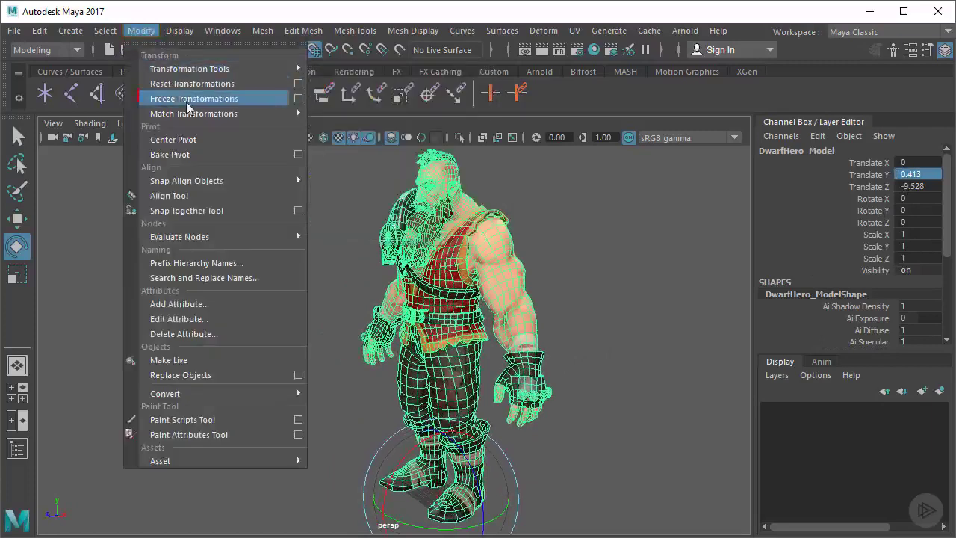
{"action": "left_click", "coordinate": [221, 99]}
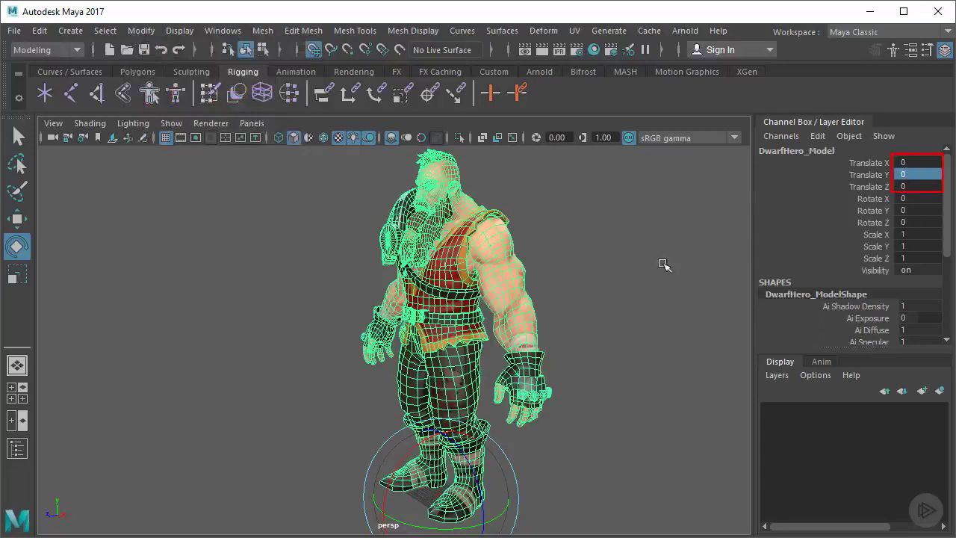
Step: Activate the Move tool on the model and turn off snapping to grids
{"action": "middle_click_drag", "start_coordinate": [608, 296], "coordinate": [601, 215], "text": "alt"}
{"action": "right_click_drag", "start_coordinate": [443, 321], "coordinate": [523, 317], "text": "alt"}
{"action": "middle_click_drag", "start_coordinate": [531, 243], "coordinate": [525, 342], "text": "alt"}
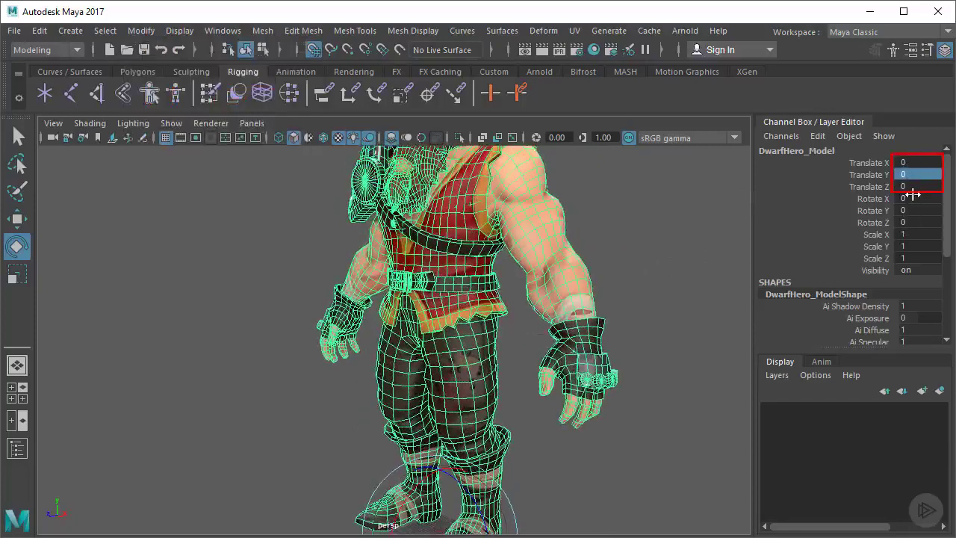
{"action": "mouse_move", "coordinate": [510, 233]}
{"action": "right_mouse_down", "text": "alt"}
{"action": "mouse_move", "coordinate": [493, 245]}
{"action": "mouse_move", "coordinate": [501, 292]}
{"action": "right_mouse_up", "text": "alt"}
{"action": "left_click_drag", "start_coordinate": [460, 306], "coordinate": [467, 363], "text": "alt"}
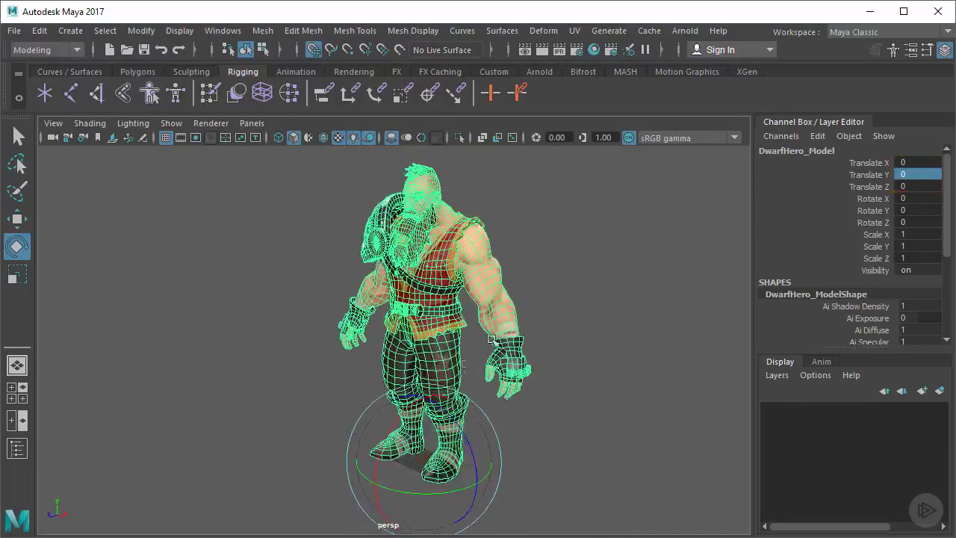
{"action": "key", "text": "w"}
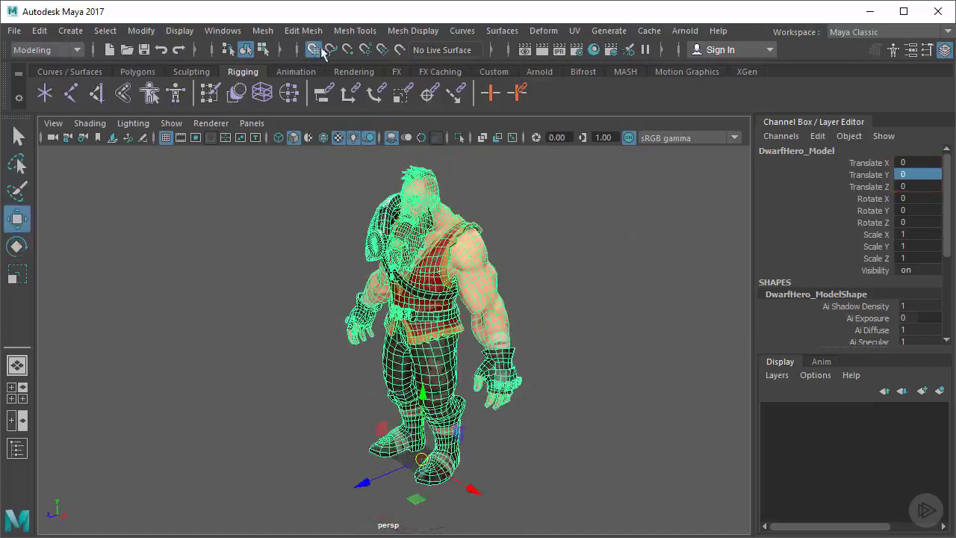
{"action": "left_click", "coordinate": [315, 52]}
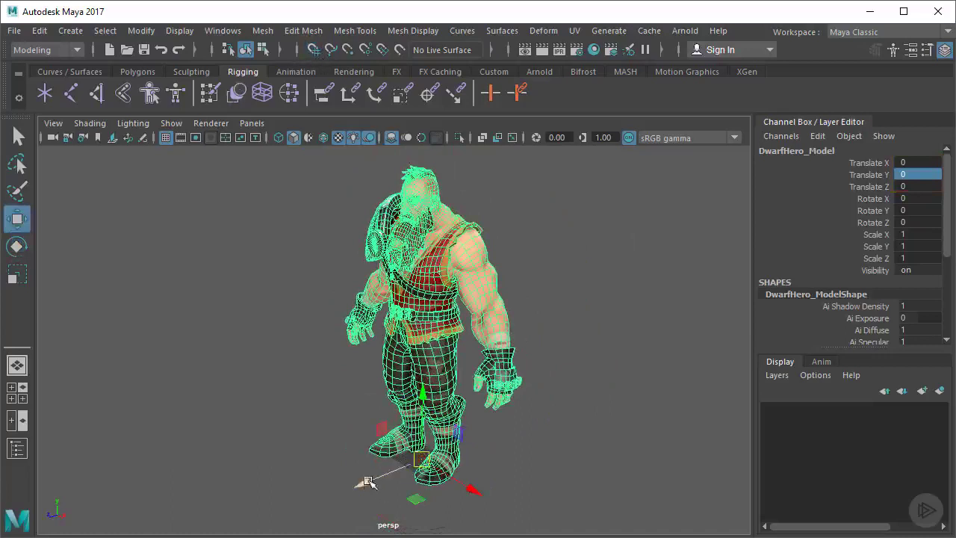
Step: Try moving the model forward along Z by about 30.9 units, and reset its Translate Z to 0
{"action": "left_click_drag", "start_coordinate": [368, 482], "coordinate": [318, 498]}
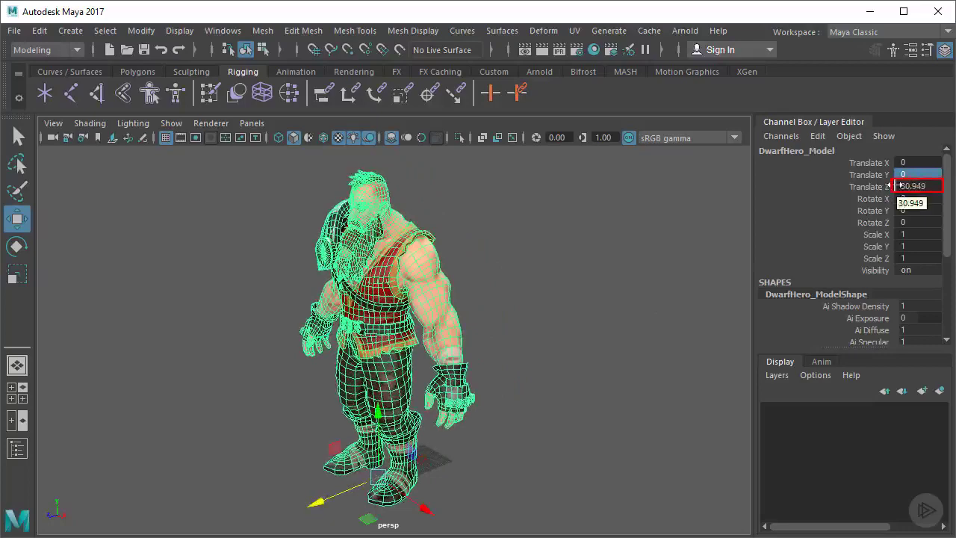
{"action": "left_click_drag", "start_coordinate": [559, 399], "coordinate": [564, 373], "text": "alt"}
{"action": "left_click", "coordinate": [921, 187]}
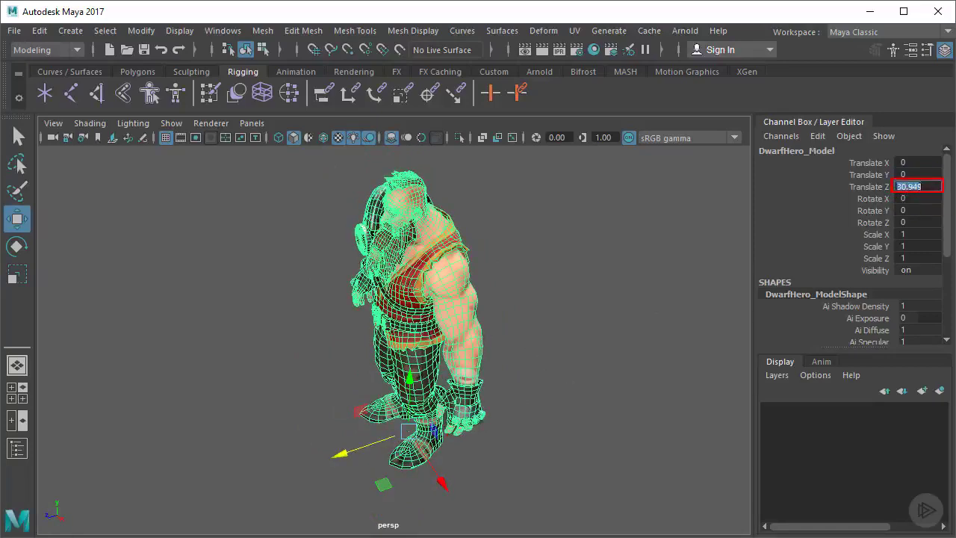
{"action": "type", "text": "0"}
{"action": "key", "text": "Tab"}
Step: Review the model's translation and rotation channels against its position in the viewport
{"action": "left_click_drag", "start_coordinate": [653, 282], "coordinate": [686, 263], "text": "alt"}
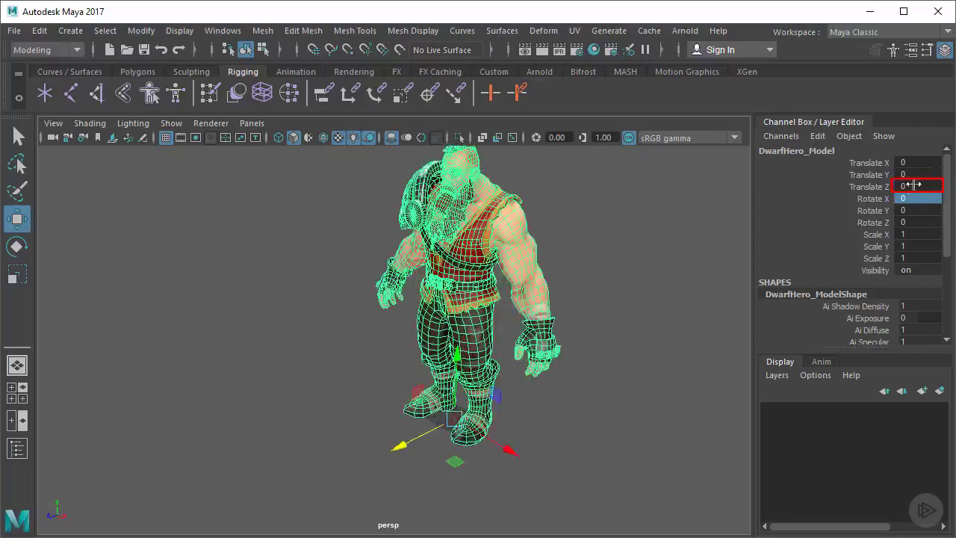
{"action": "middle_click_drag", "start_coordinate": [589, 247], "coordinate": [576, 276], "text": "alt"}
{"action": "left_click_drag", "start_coordinate": [576, 277], "coordinate": [592, 260], "text": "alt"}
{"action": "right_click_drag", "start_coordinate": [506, 268], "coordinate": [594, 253], "text": "alt"}
{"action": "middle_click_drag", "start_coordinate": [594, 252], "coordinate": [531, 308], "text": "alt"}
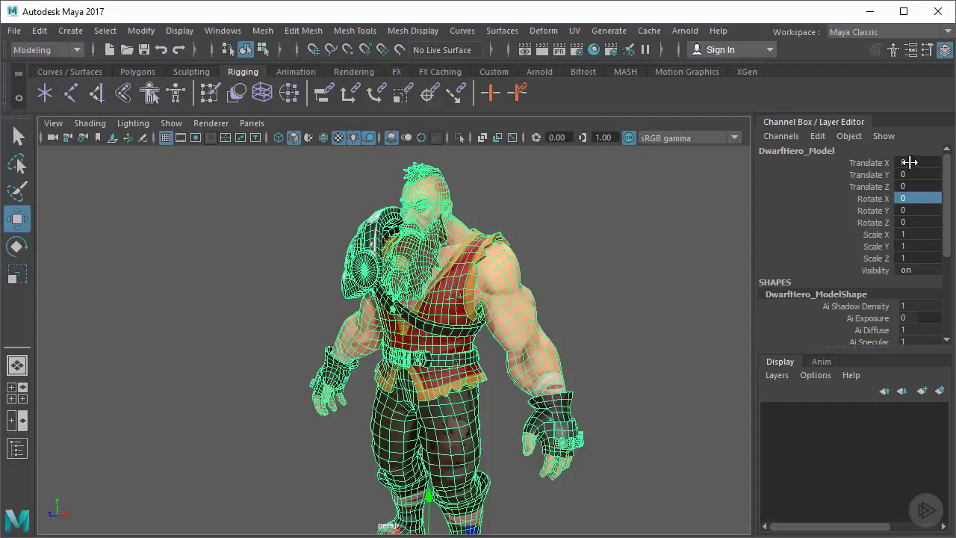
{"action": "left_click_drag", "start_coordinate": [910, 162], "coordinate": [909, 199]}
{"action": "left_click", "coordinate": [912, 186]}
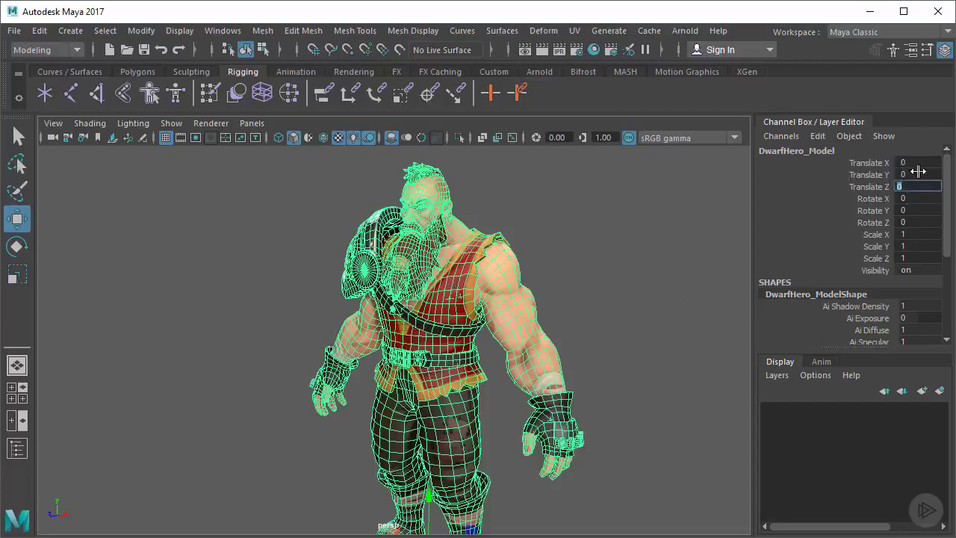
{"action": "mouse_move", "coordinate": [455, 319]}
{"action": "left_mouse_down", "text": "alt"}
{"action": "mouse_move", "coordinate": [514, 313]}
{"action": "mouse_move", "coordinate": [454, 321]}
{"action": "left_mouse_up", "text": "alt"}
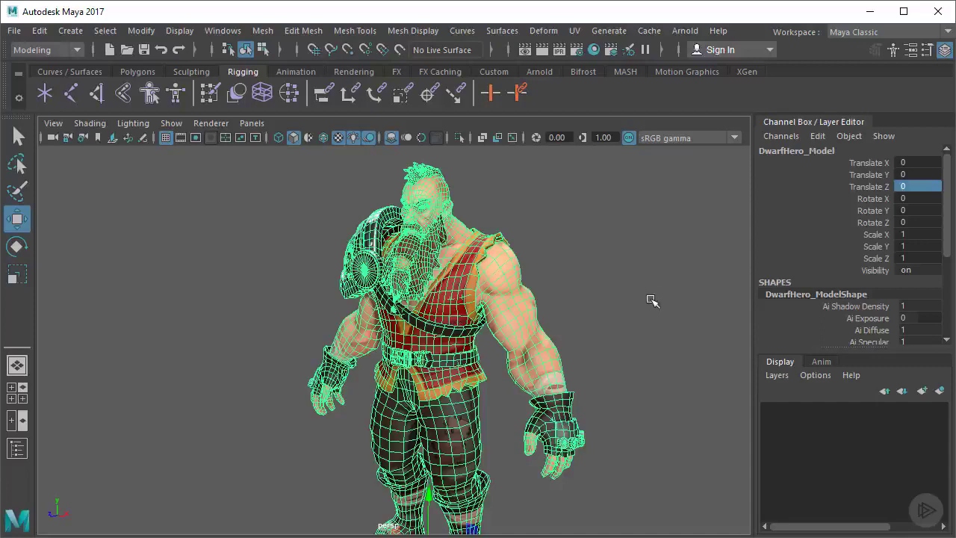
Step: Examine the model's placement from the side and front, and compare it with its transform values
{"action": "left_click_drag", "start_coordinate": [647, 298], "coordinate": [575, 329], "text": "alt"}
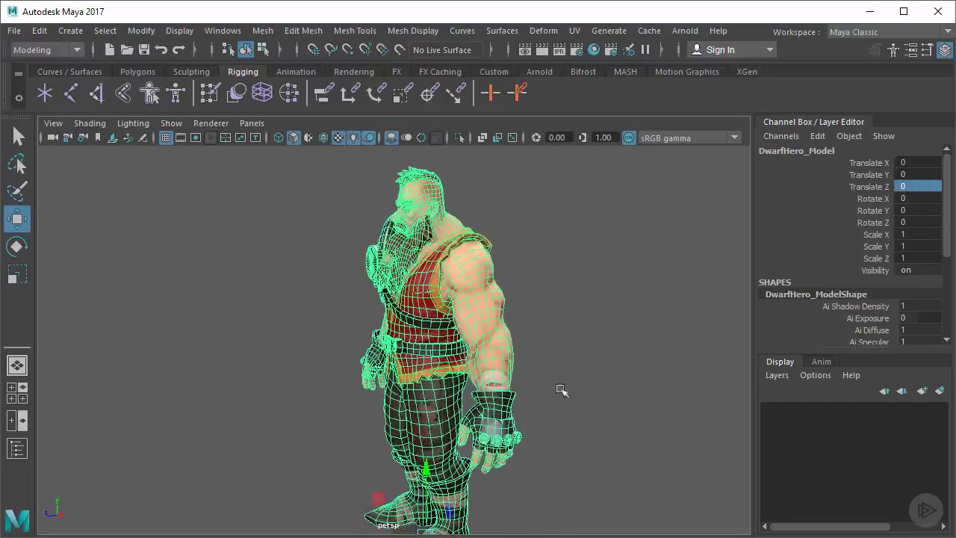
{"action": "left_click_drag", "start_coordinate": [559, 396], "coordinate": [498, 431], "text": "alt"}
{"action": "left_click_drag", "start_coordinate": [390, 372], "coordinate": [560, 256], "text": "alt"}
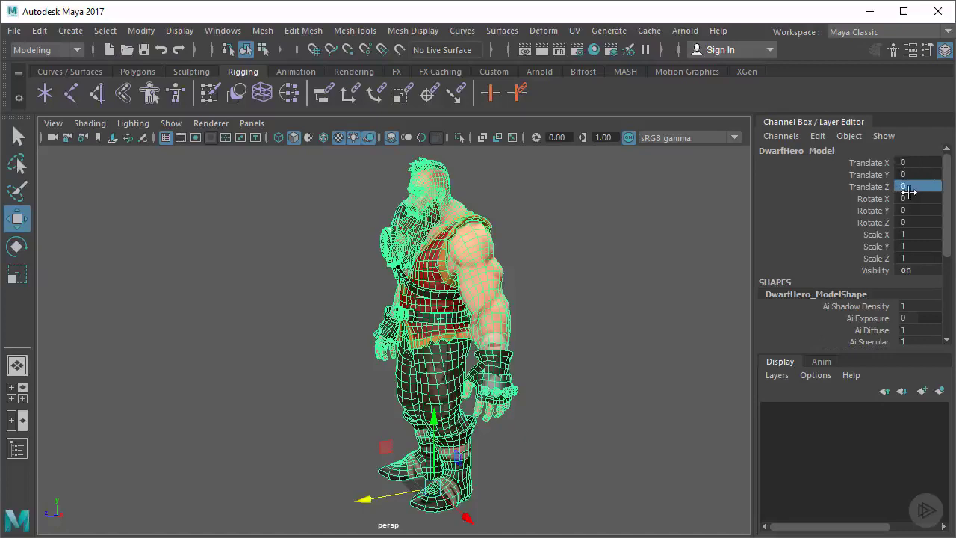
{"action": "left_click_drag", "start_coordinate": [598, 292], "coordinate": [636, 288], "text": "alt"}
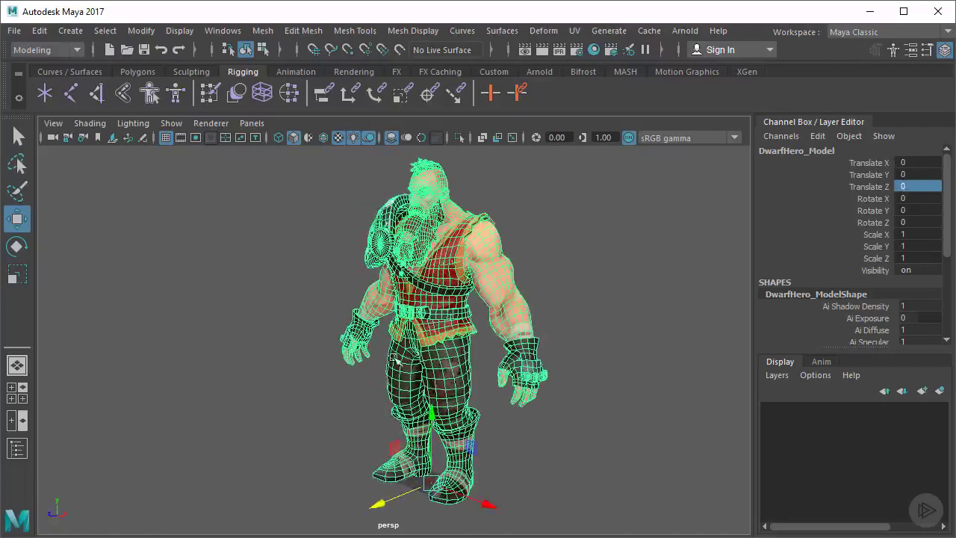
{"action": "mouse_move", "coordinate": [394, 359]}
{"action": "left_mouse_down", "text": "alt"}
{"action": "mouse_move", "coordinate": [421, 357]}
{"action": "mouse_move", "coordinate": [397, 359]}
{"action": "left_mouse_up", "text": "alt"}
{"action": "right_click_drag", "start_coordinate": [397, 359], "coordinate": [409, 357], "text": "alt"}
{"action": "left_click_drag", "start_coordinate": [410, 357], "coordinate": [476, 338], "text": "alt"}
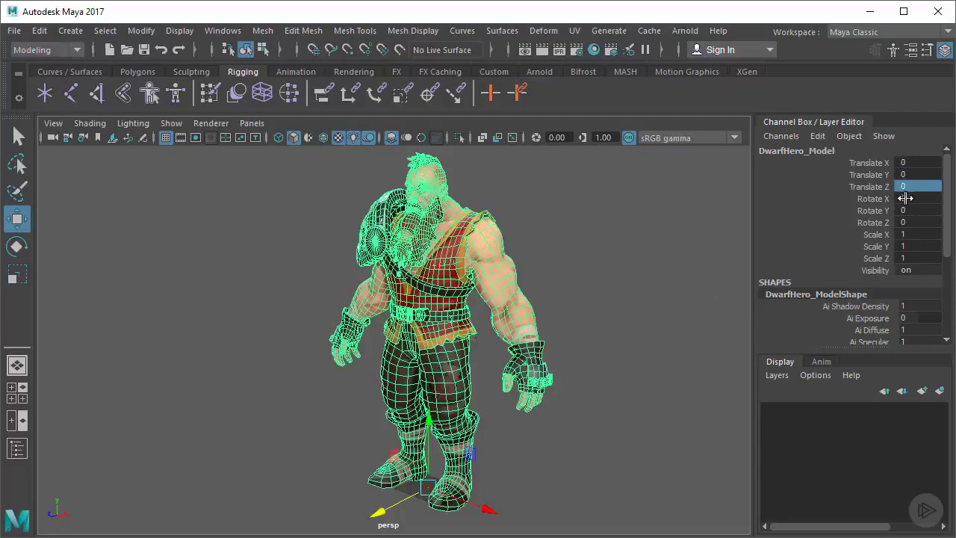
{"action": "left_click_drag", "start_coordinate": [626, 319], "coordinate": [650, 282], "text": "alt"}
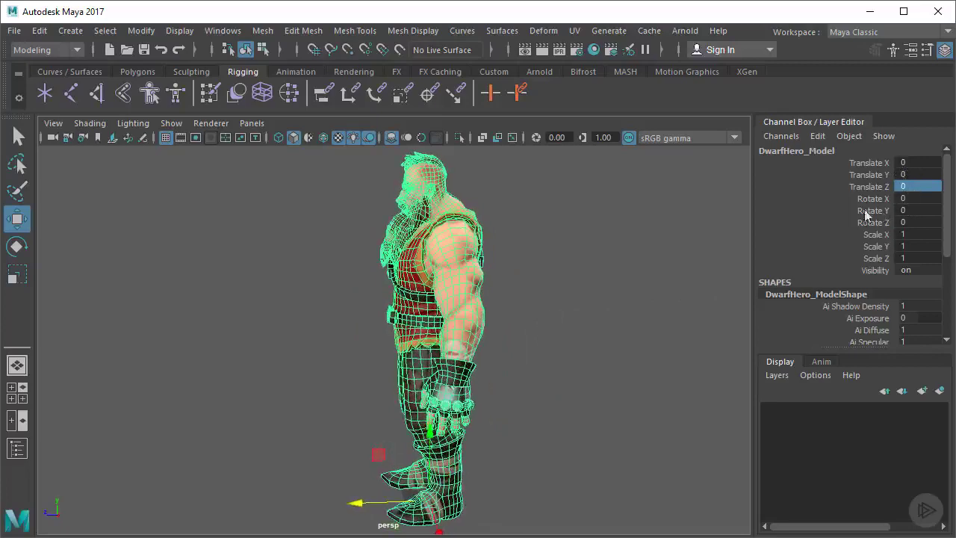
Step: Try moving the model forward along Z by about 10.5 units, and undo the move
{"action": "scroll", "coordinate": [614, 276], "scroll_direction": "up", "scroll_amount": 3}
{"action": "middle_click_drag", "start_coordinate": [614, 275], "coordinate": [620, 257], "text": "alt"}
{"action": "right_click_drag", "start_coordinate": [619, 257], "coordinate": [542, 280], "text": "alt"}
{"action": "middle_click_drag", "start_coordinate": [539, 280], "coordinate": [534, 296], "text": "alt"}
{"action": "left_click_drag", "start_coordinate": [534, 296], "coordinate": [553, 296], "text": "alt"}
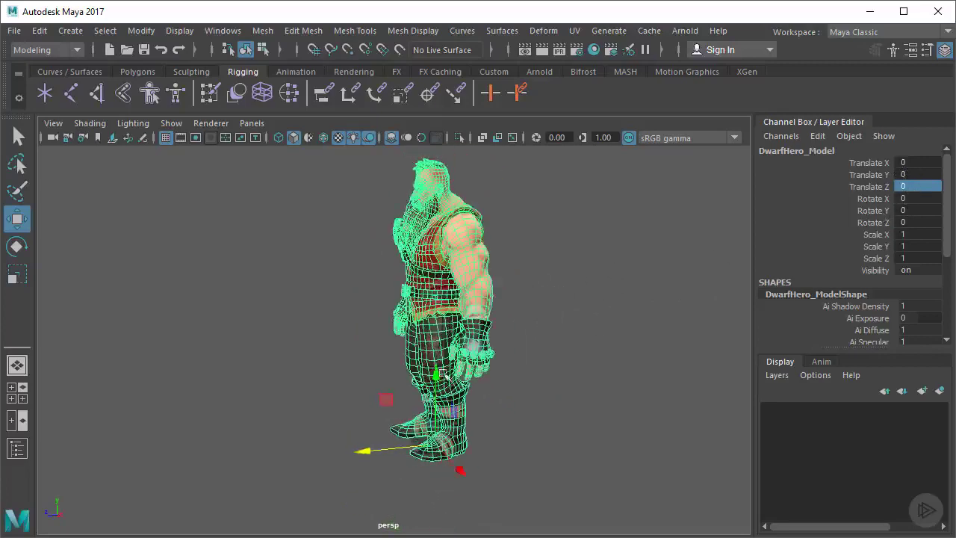
{"action": "left_click_drag", "start_coordinate": [371, 453], "coordinate": [355, 455]}
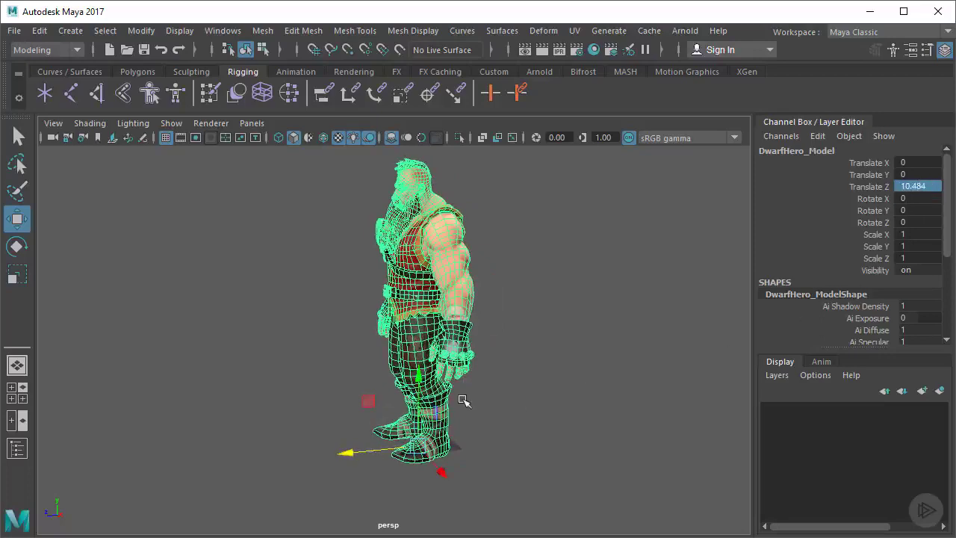
{"action": "key", "text": "ctrl+z"}
{"action": "left_click_drag", "start_coordinate": [476, 361], "coordinate": [492, 355], "text": "alt"}
{"action": "middle_click_drag", "start_coordinate": [321, 231], "coordinate": [325, 274], "text": "alt"}
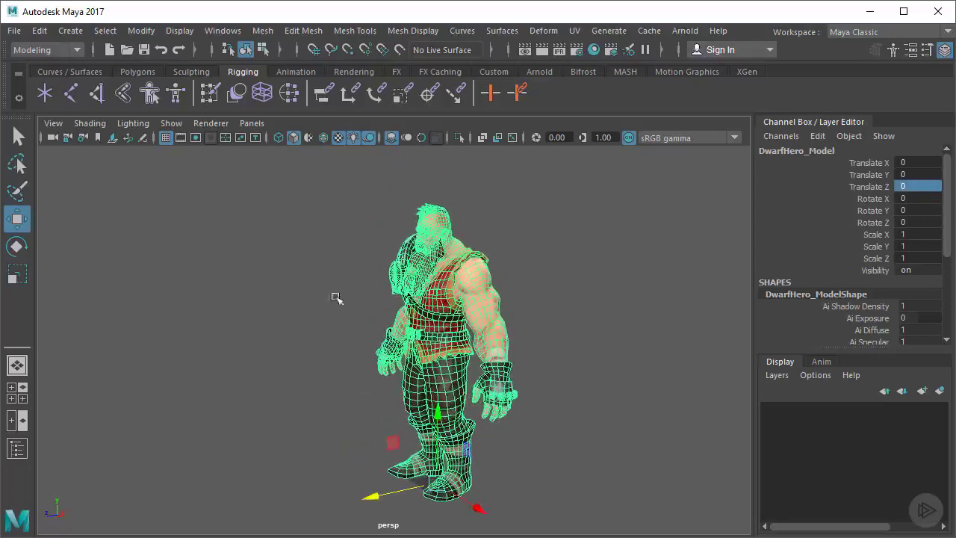
{"action": "right_click_drag", "start_coordinate": [251, 301], "coordinate": [476, 283], "text": "alt"}
{"action": "middle_click_drag", "start_coordinate": [476, 284], "coordinate": [448, 357], "text": "alt"}
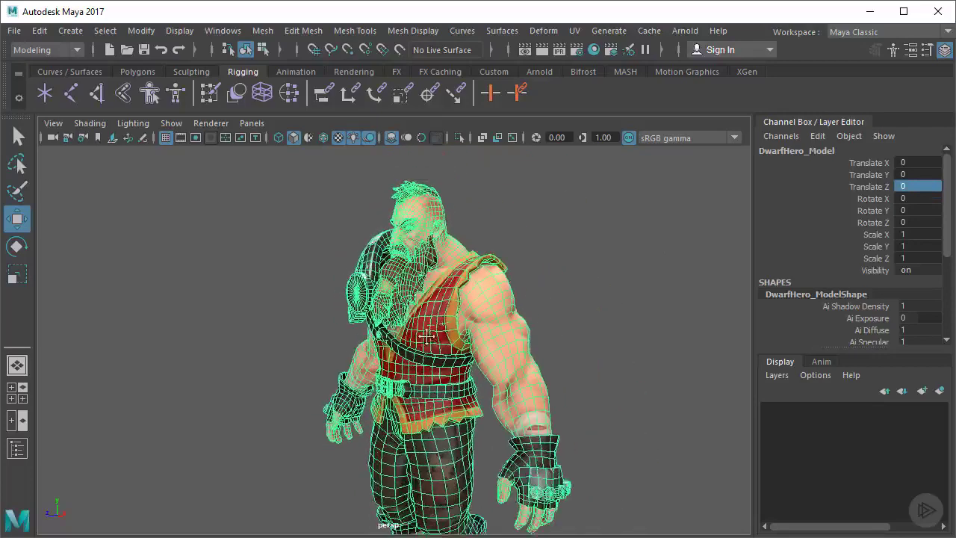